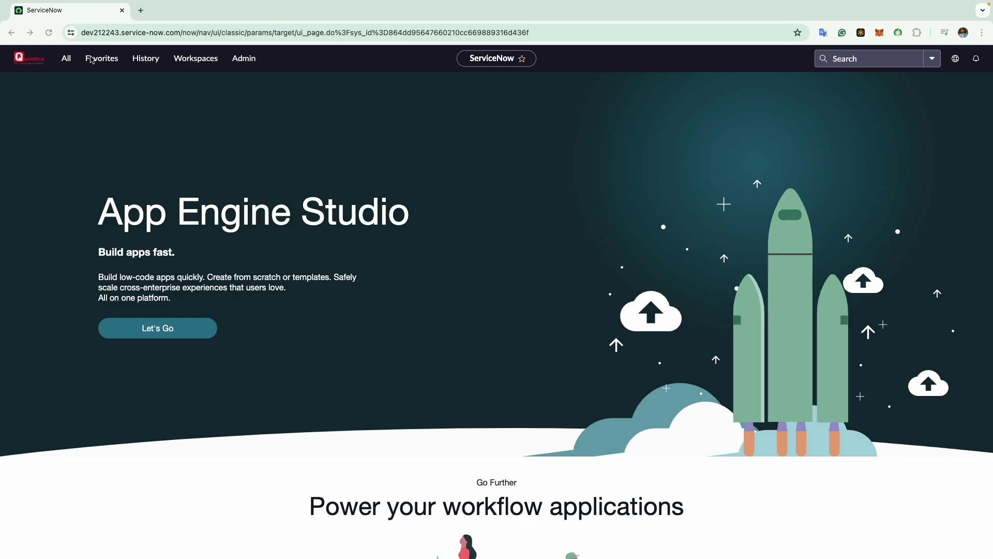
- Open the All application navigator from the top navigation bar
click(68, 59)
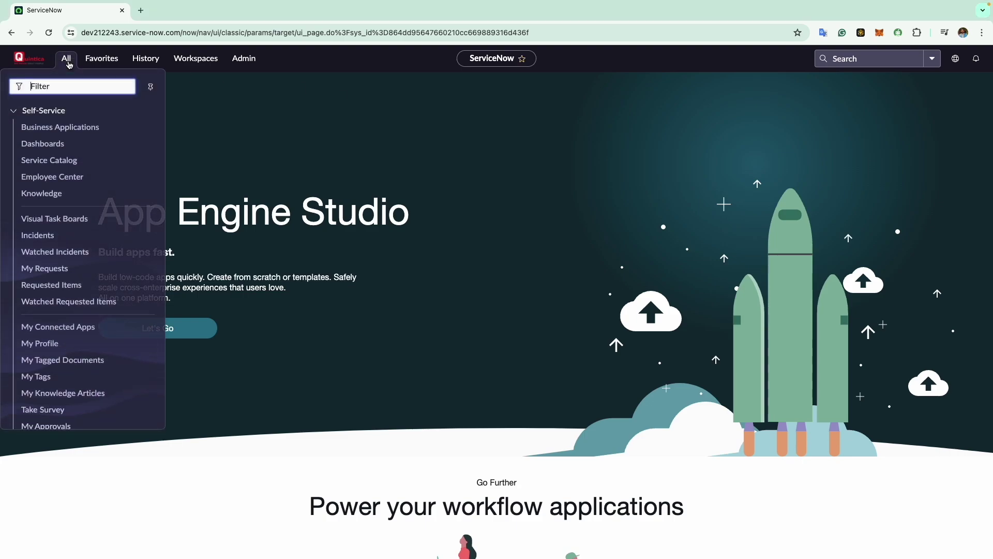
- Filter the navigator for 'consumable m', open Consumable Models, and start a new record
text(consumabl)
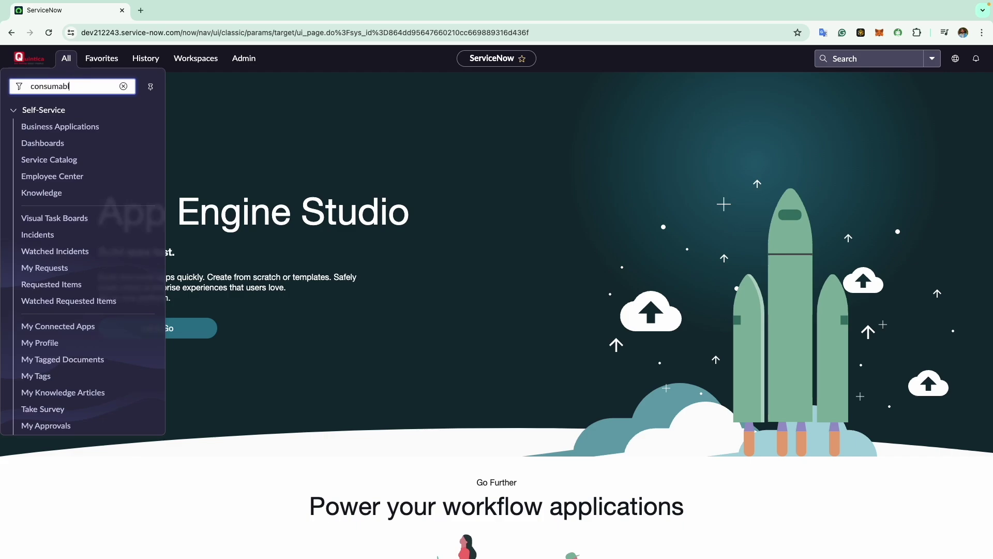
text(e m)
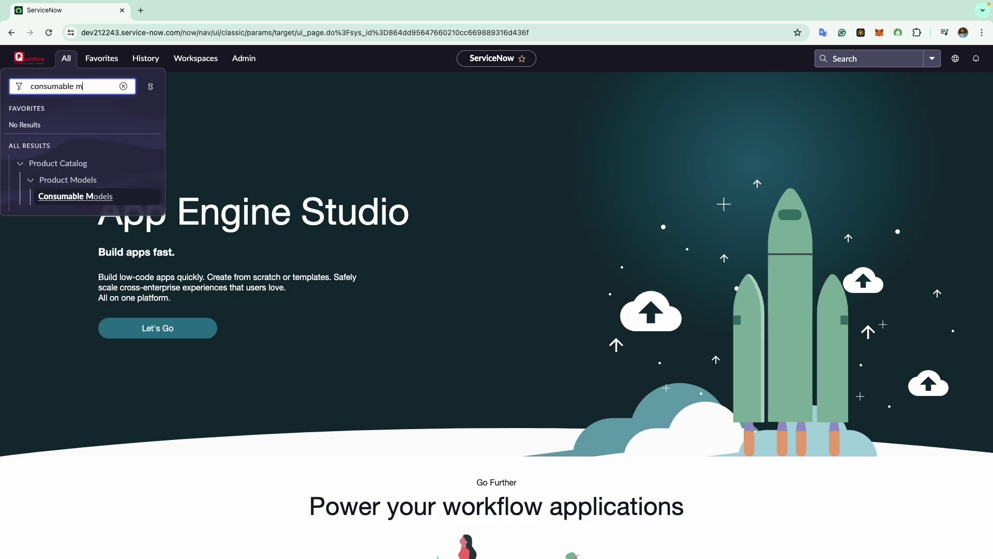
click(81, 201)
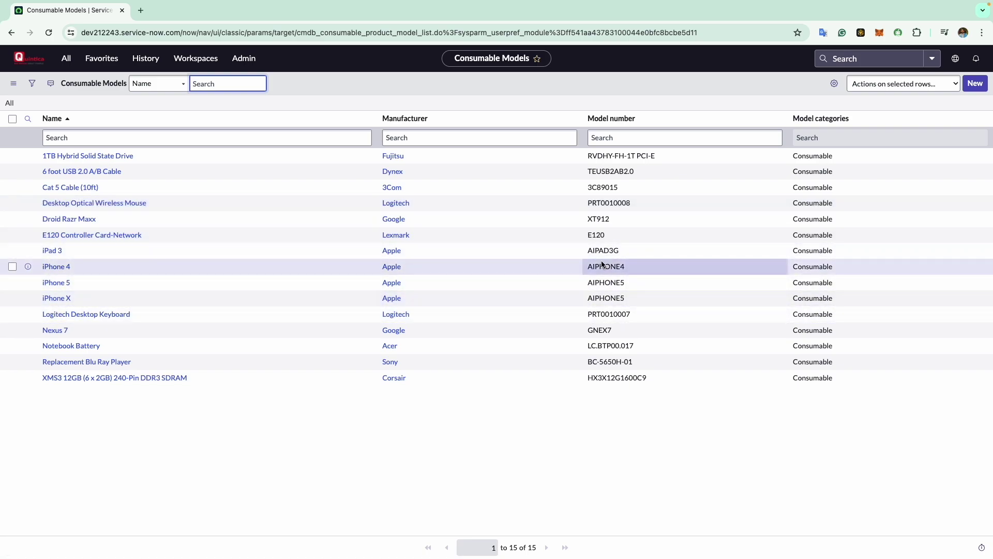
click(974, 84)
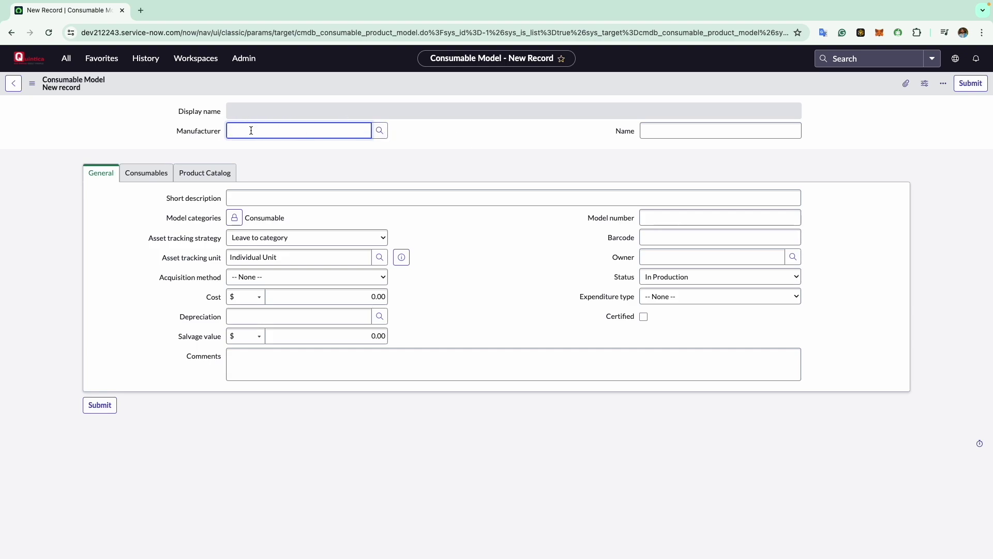
- Set Manufacturer to Hewlett-Packard and enter '430 FHD Webcam' as the Name
text(hew)
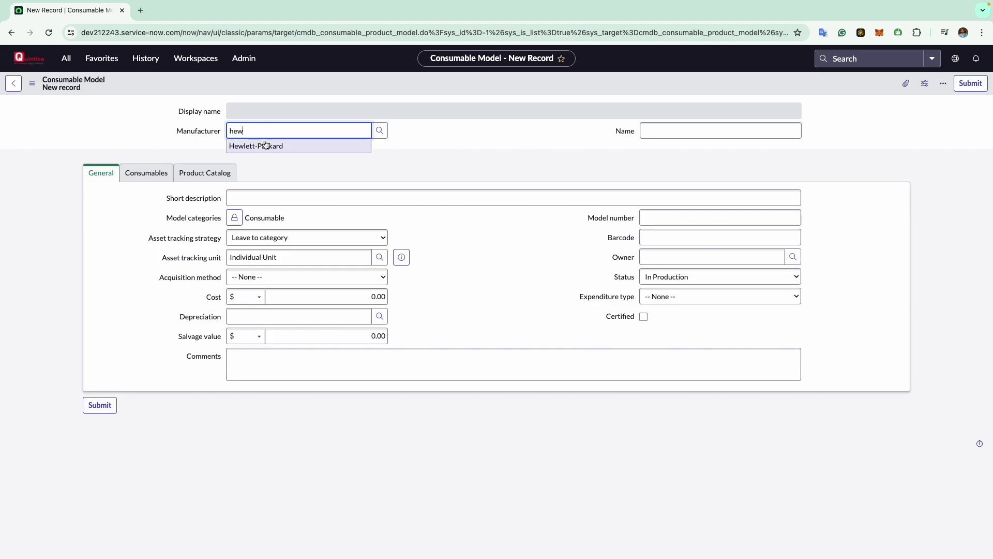
click(266, 145)
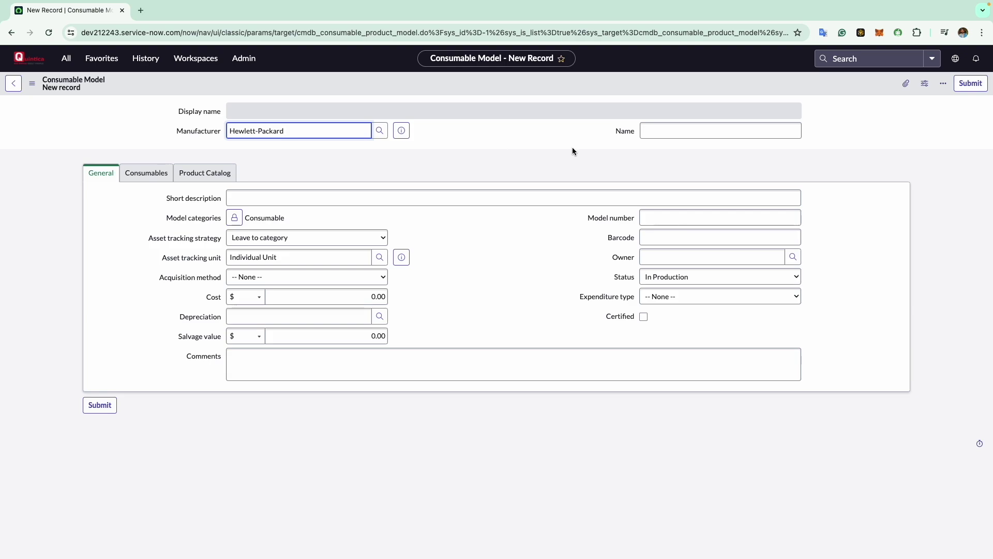
click(656, 131)
text(4)
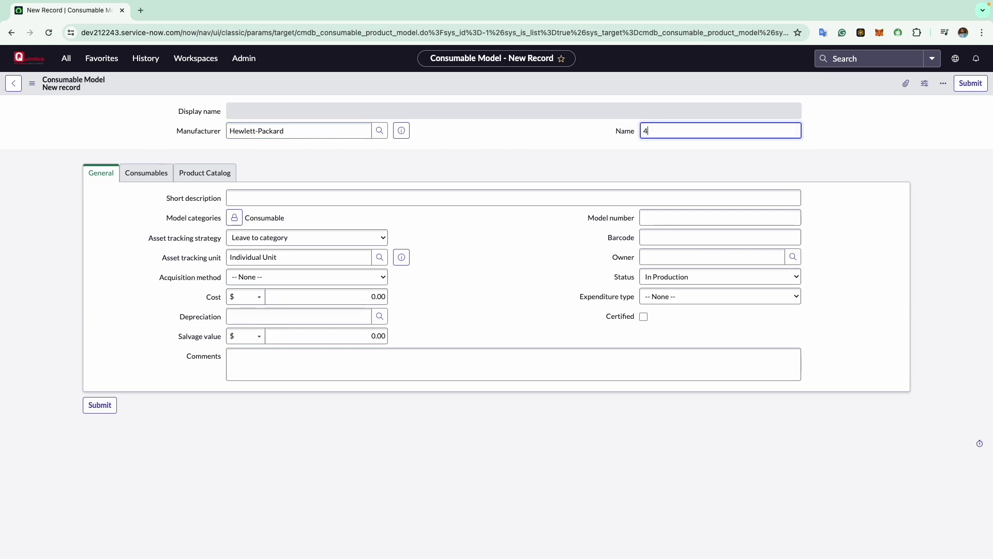
text(30 FHD Webcam)
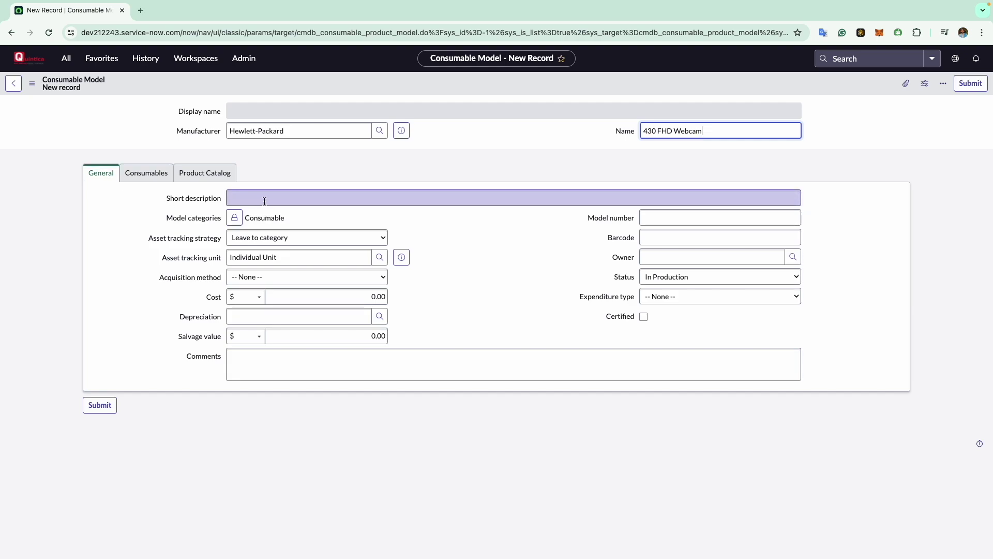
- Copy the name '430 FHD Webcam' into Short description, keeping Asset tracking strategy at Leave to category
drag(710, 128, 639, 130)
key(ctrl+c)
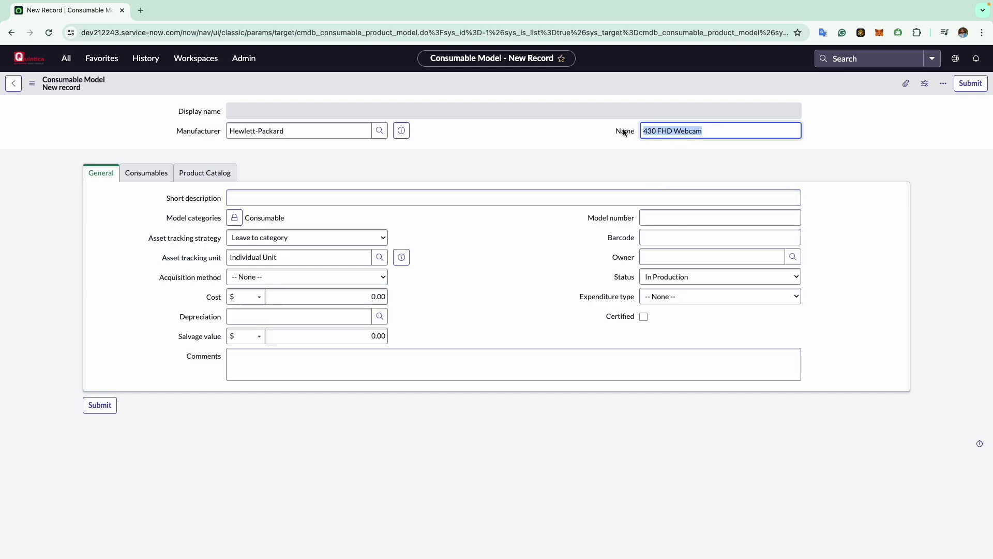
click(271, 201)
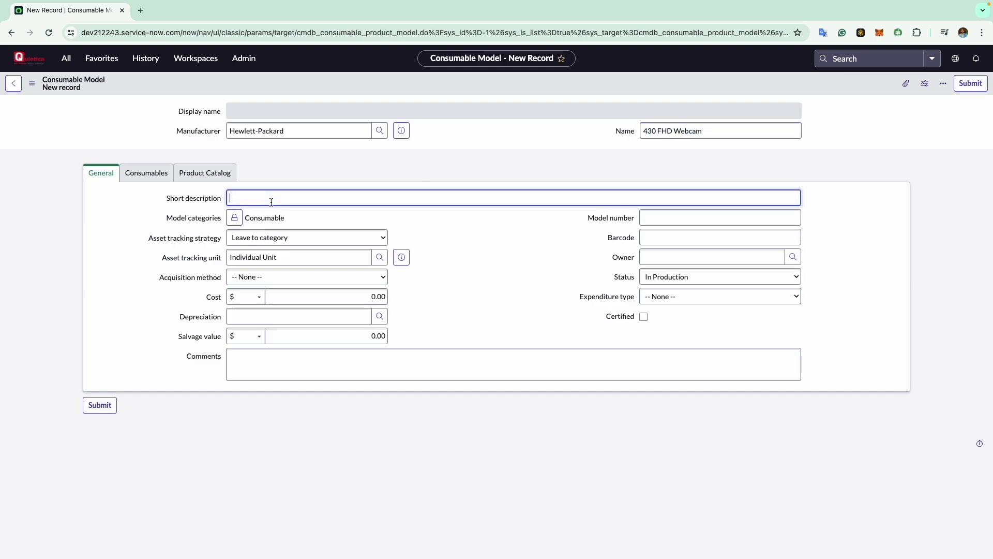
key(ctrl+v)
mouse_move(175, 219)
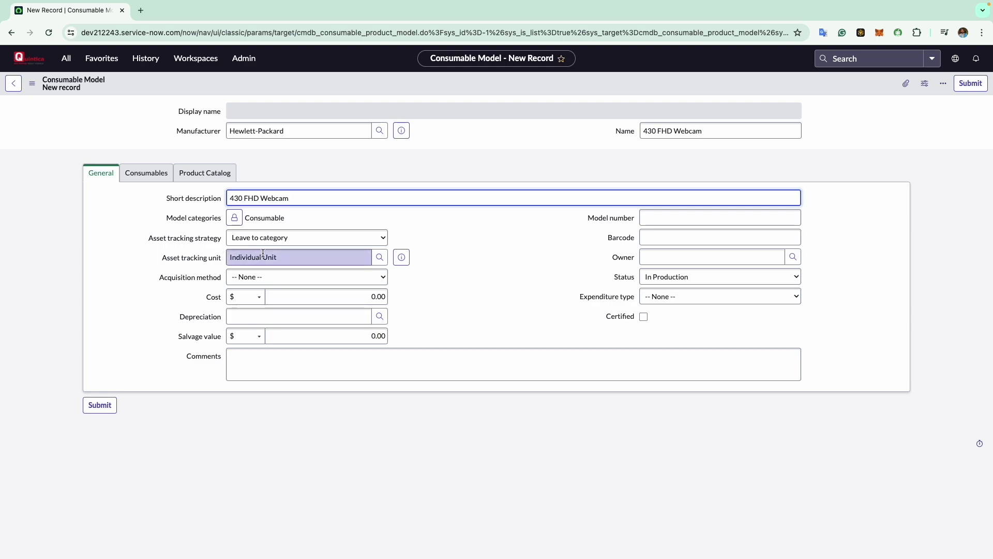
click(281, 238)
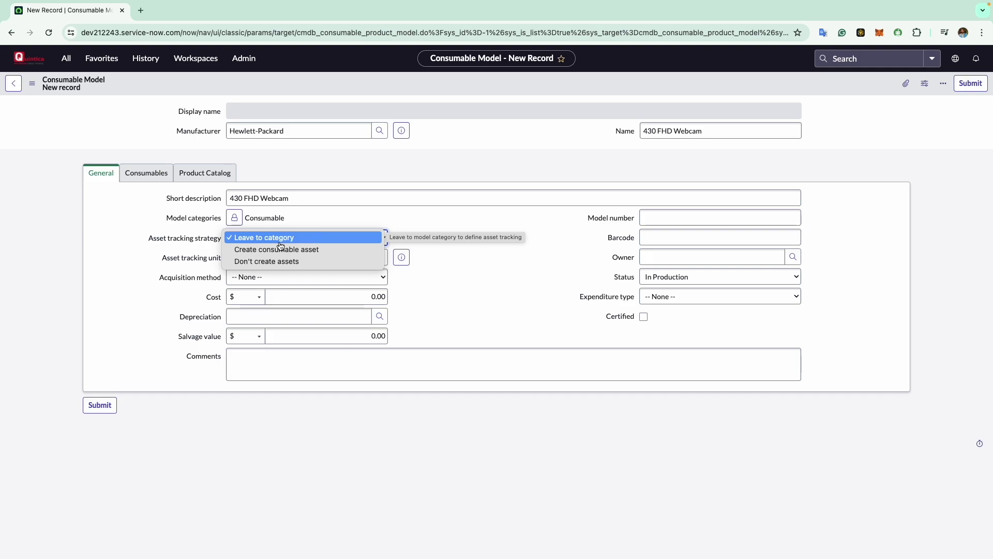
click(279, 242)
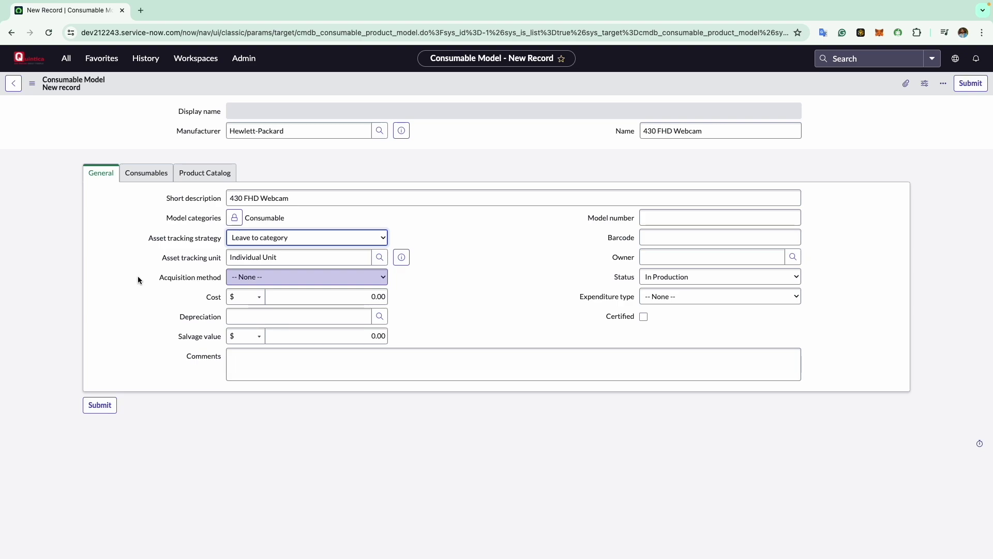
- Choose Buy as acquisition method and enter a cost of $70.00 in dollars
click(276, 280)
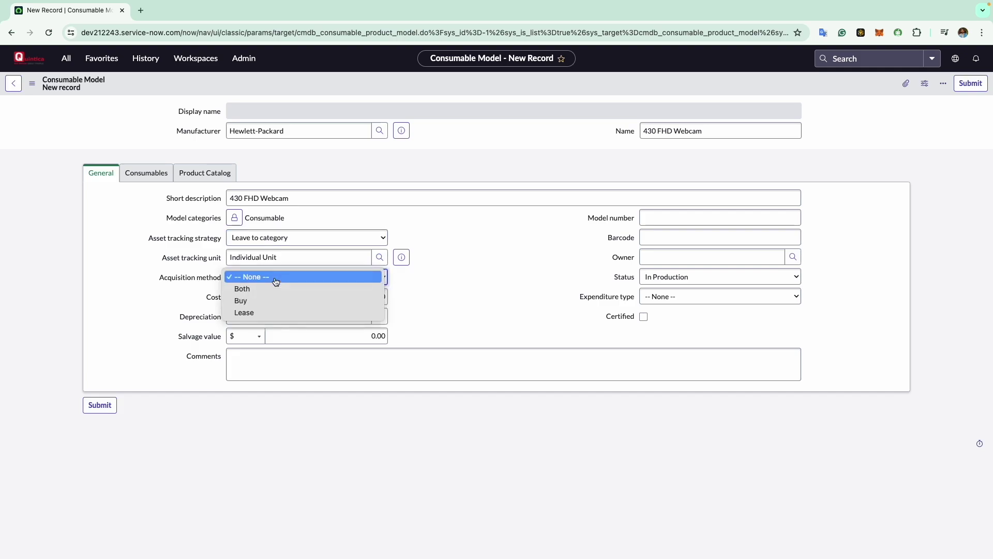
click(259, 301)
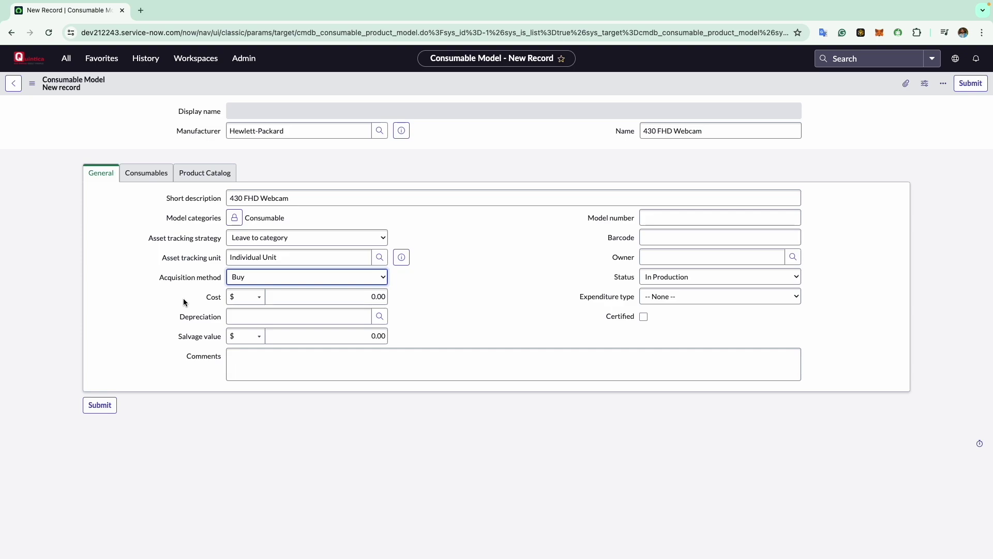
click(255, 298)
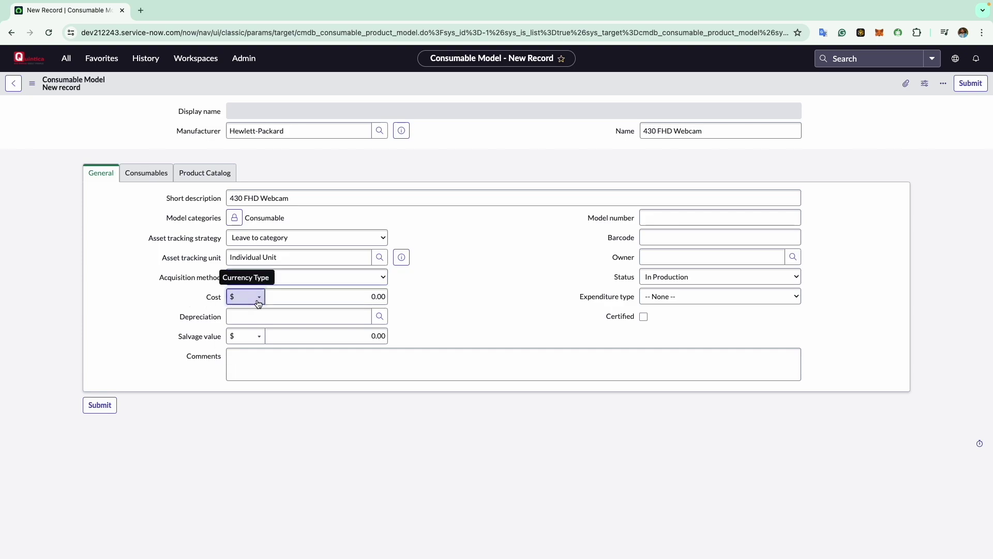
click(351, 297)
click(360, 299)
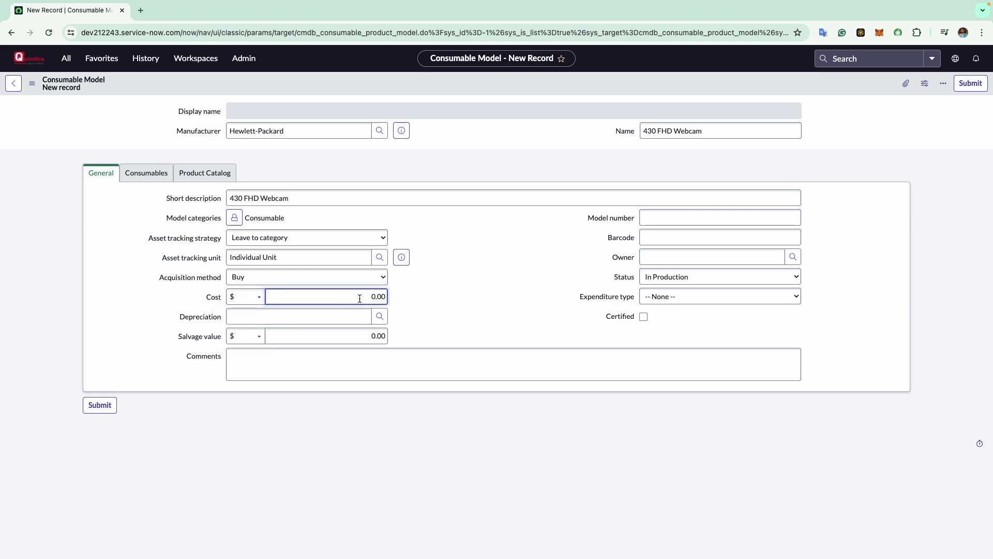
text(7)
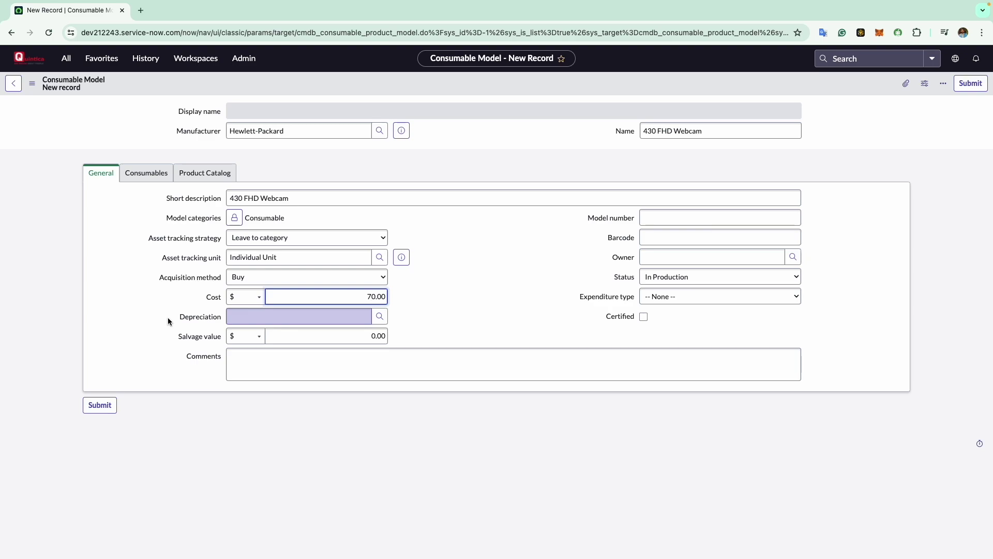
- Leave Depreciation empty after browsing the list, and enter a $10.00 salvage value
click(382, 320)
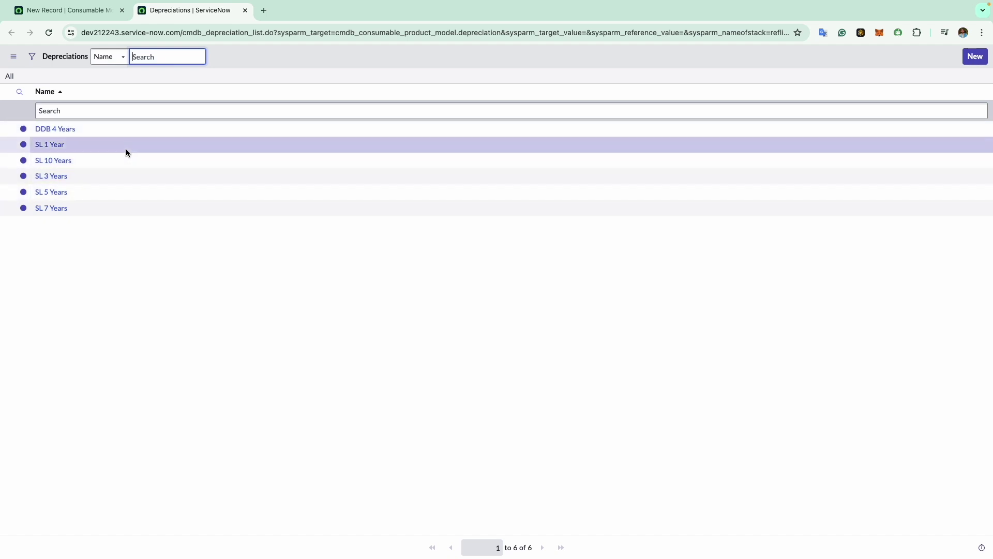
click(246, 11)
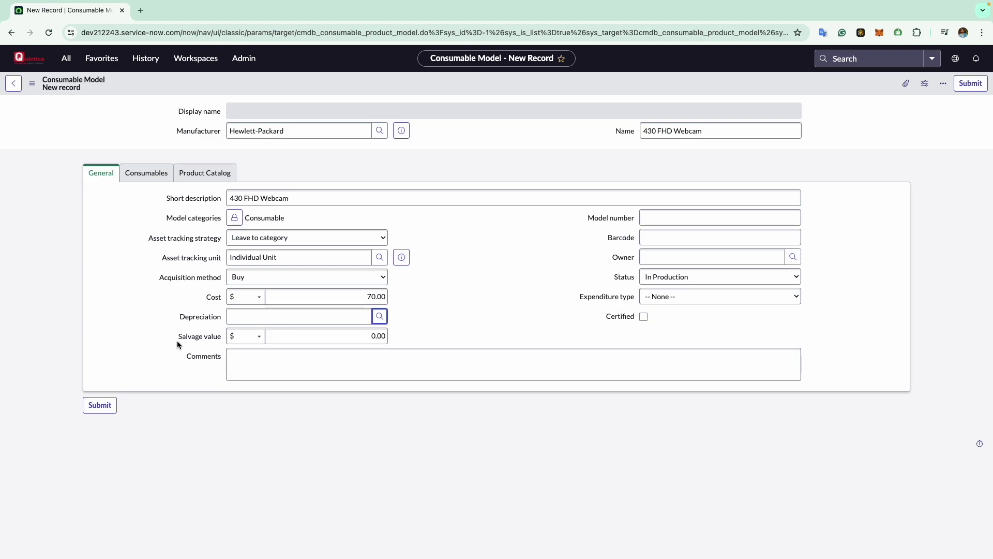
click(362, 337)
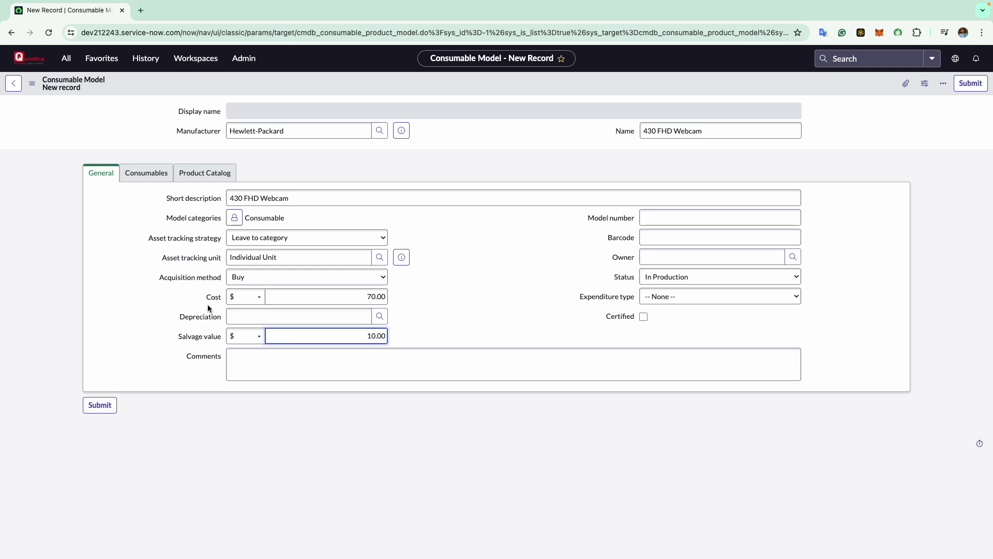
click(274, 356)
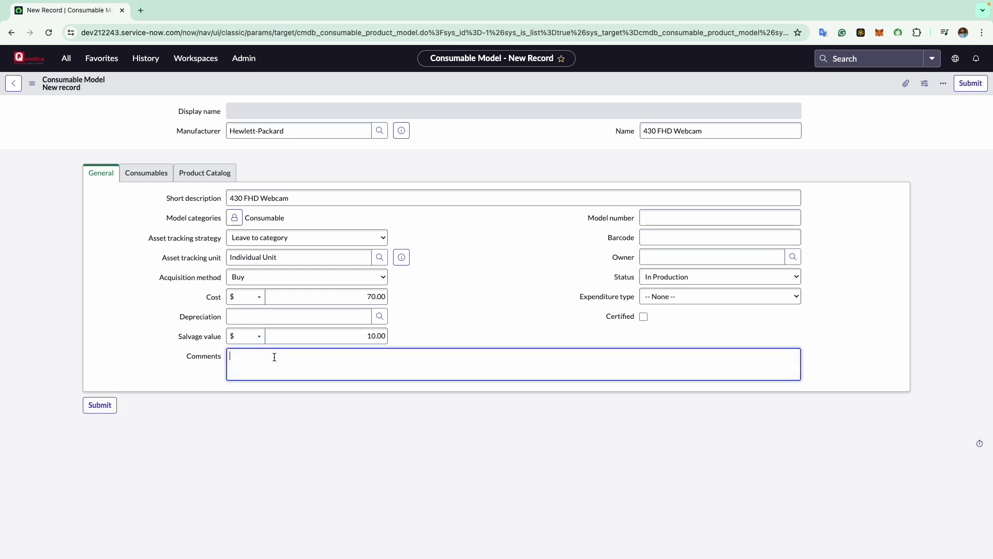
text(this is Approved Webcam)
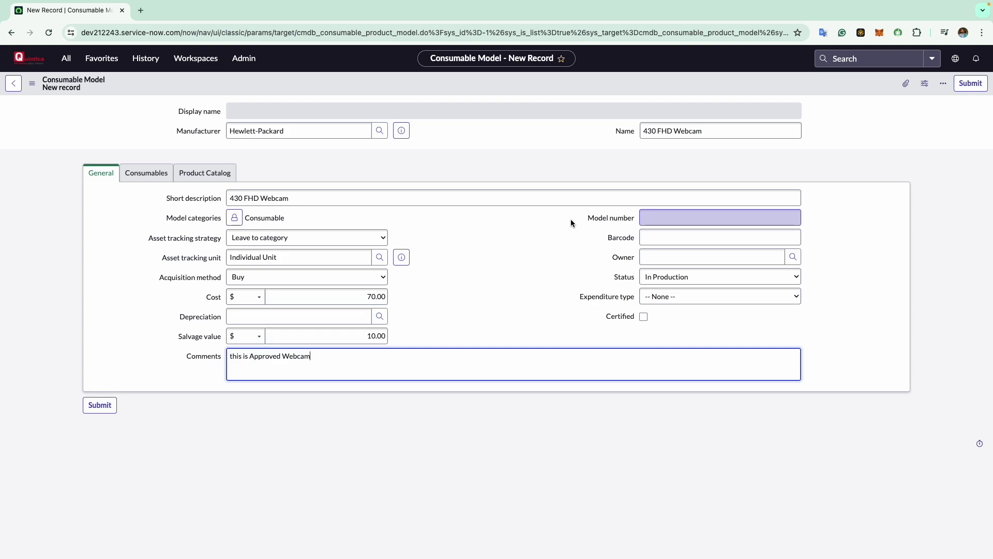
click(731, 221)
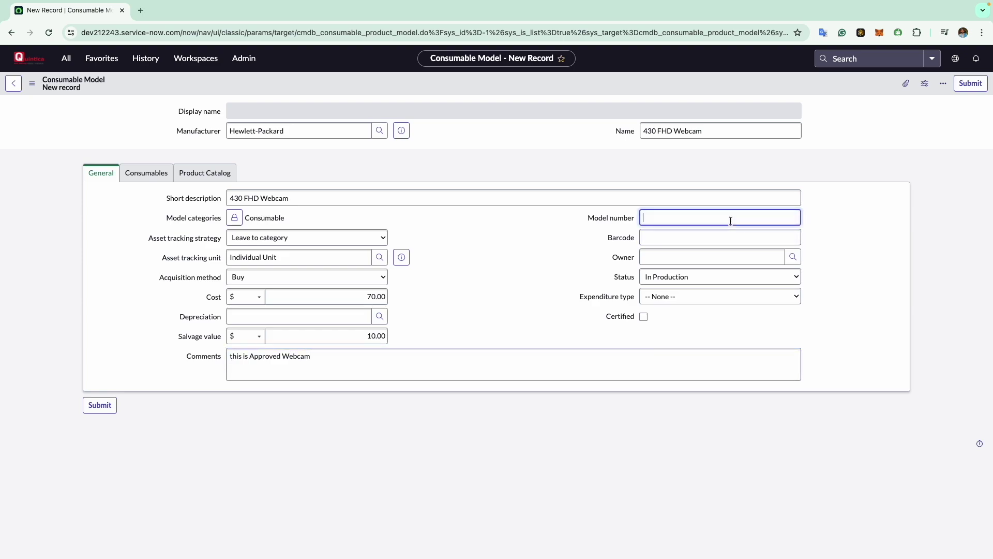
text(HP-77B11AA)
click(652, 237)
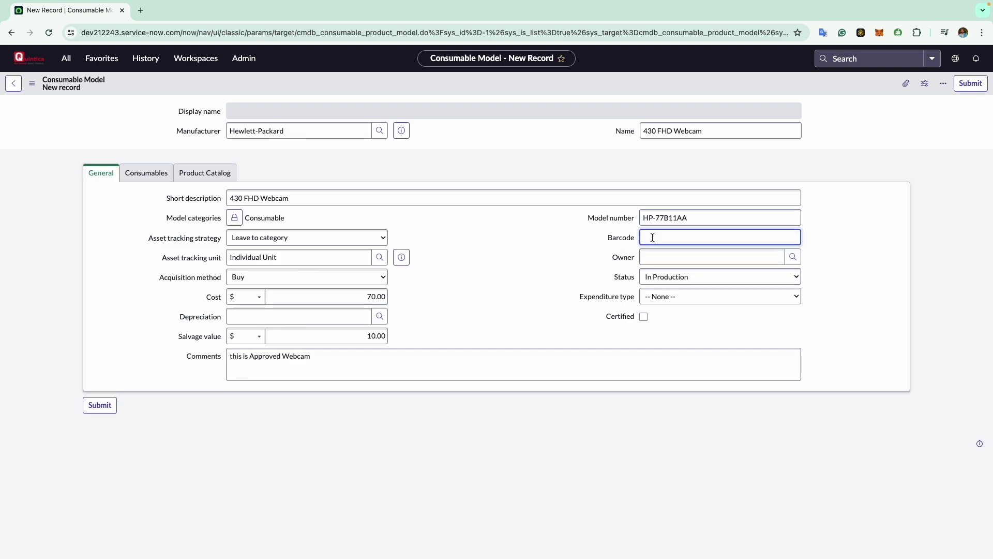
text(465463254786)
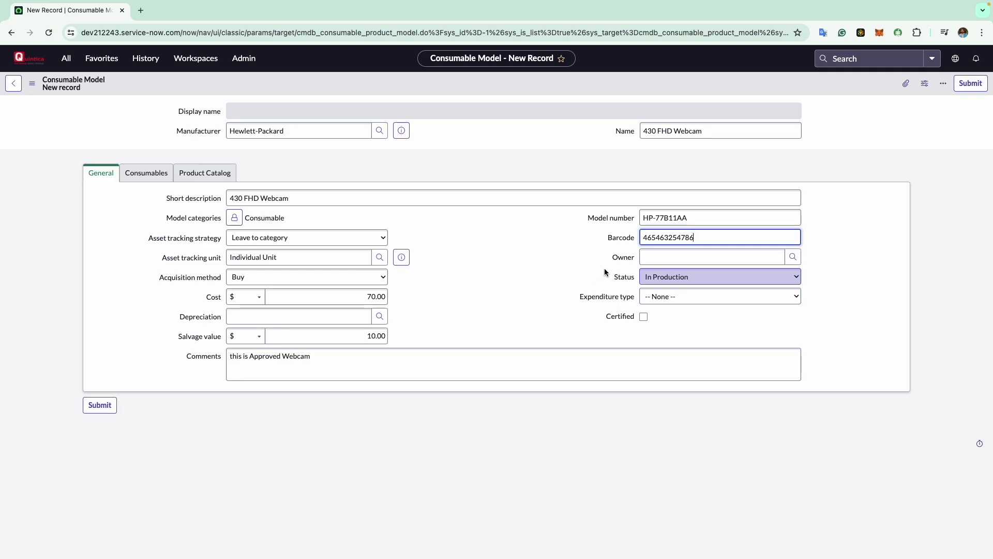
- Assign the matching user from the suggestions as the model's owner
click(669, 257)
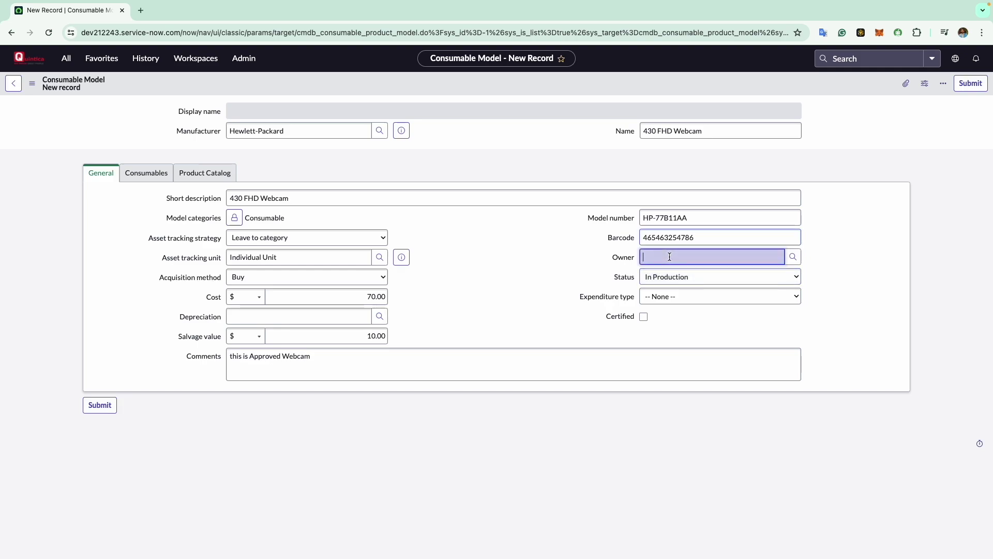
text(abel)
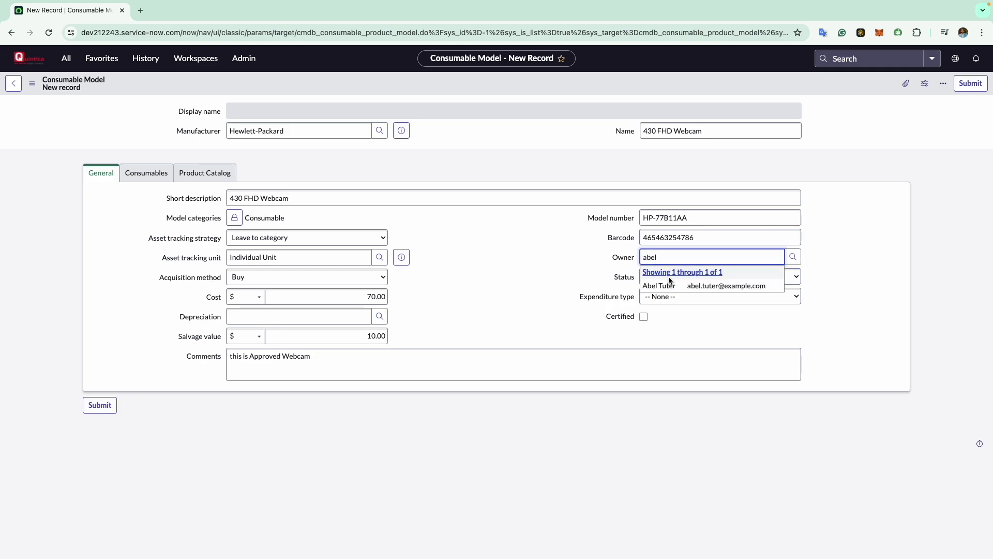
click(666, 282)
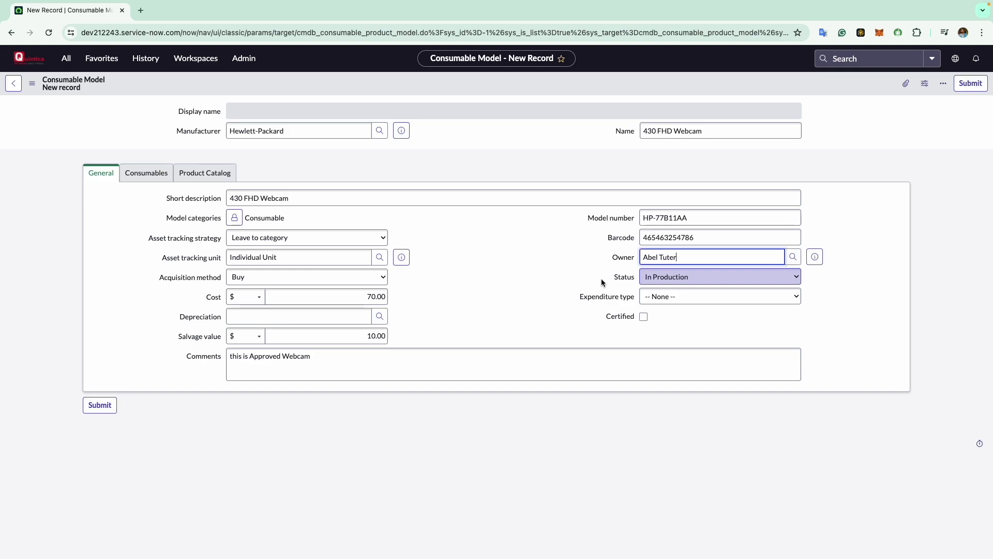
- Keep status In Production, set expenditure type to Capex, mark Certified, and show Consumables
click(687, 277)
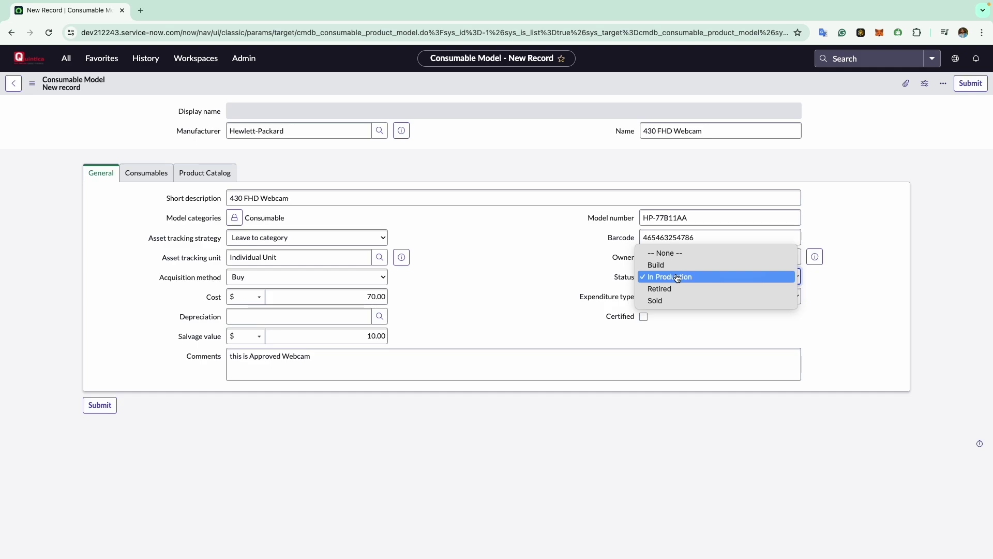
click(675, 277)
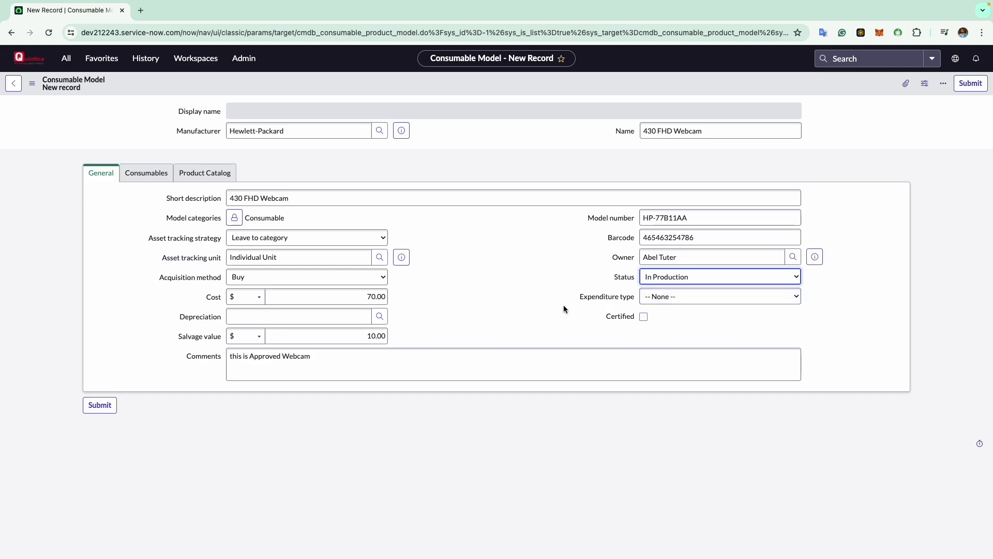
click(670, 297)
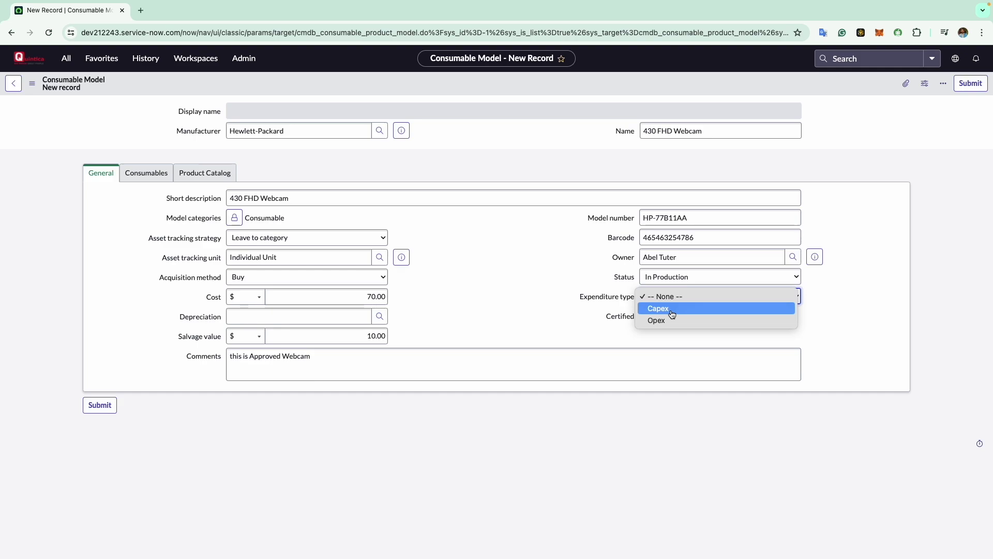
click(673, 309)
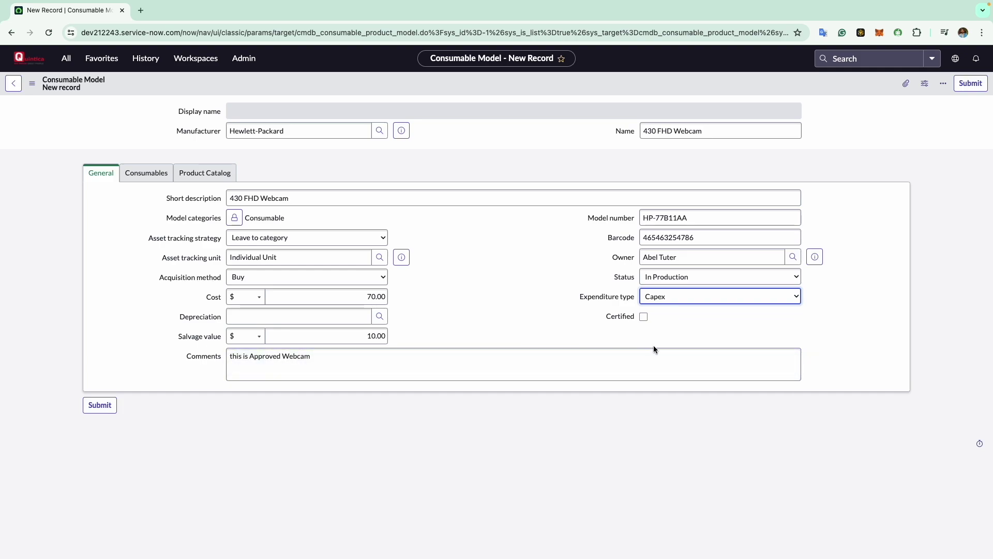
click(643, 316)
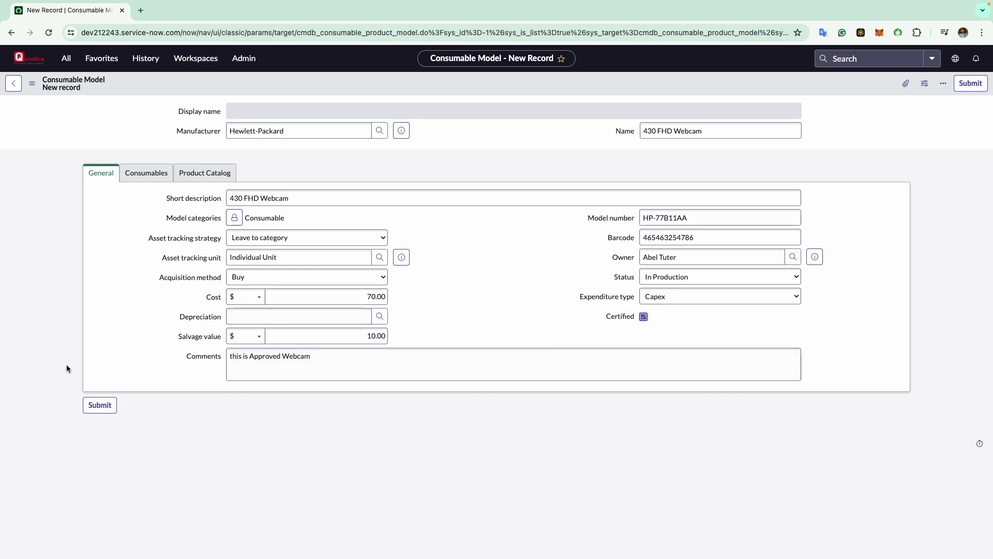
click(139, 180)
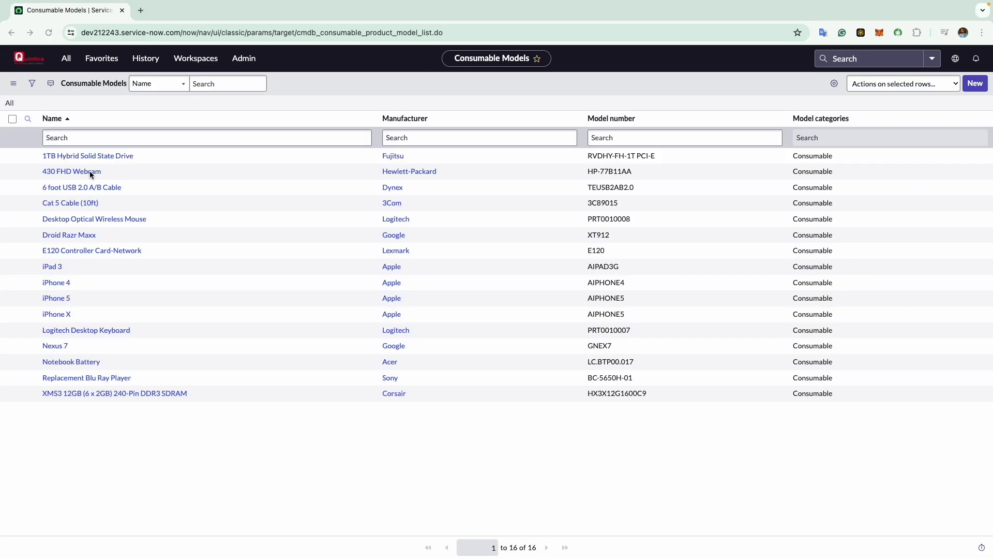
- Filter the navigator for 'consumables' and open the Asset Consumables list
click(67, 59)
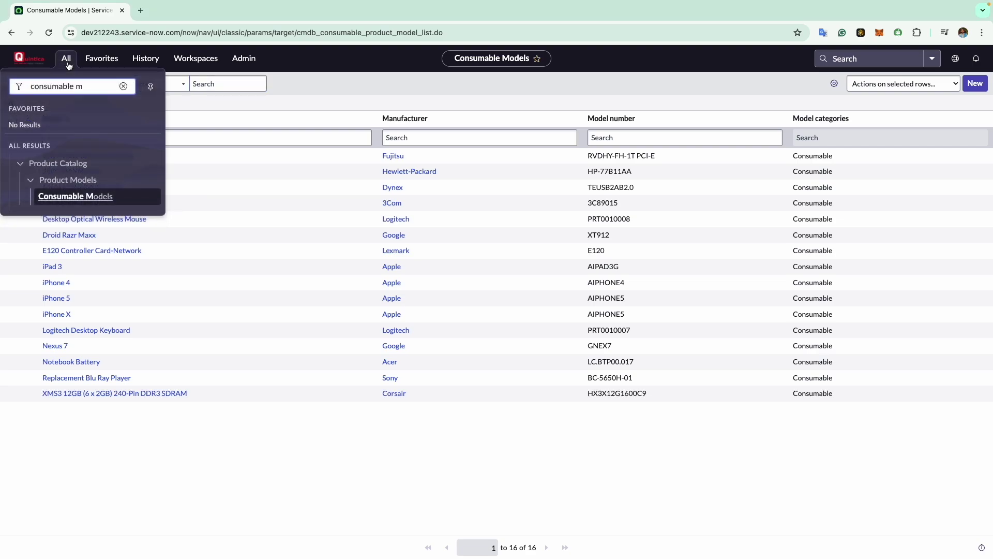
key(BackSpace)
key(BackSpace)
text(s)
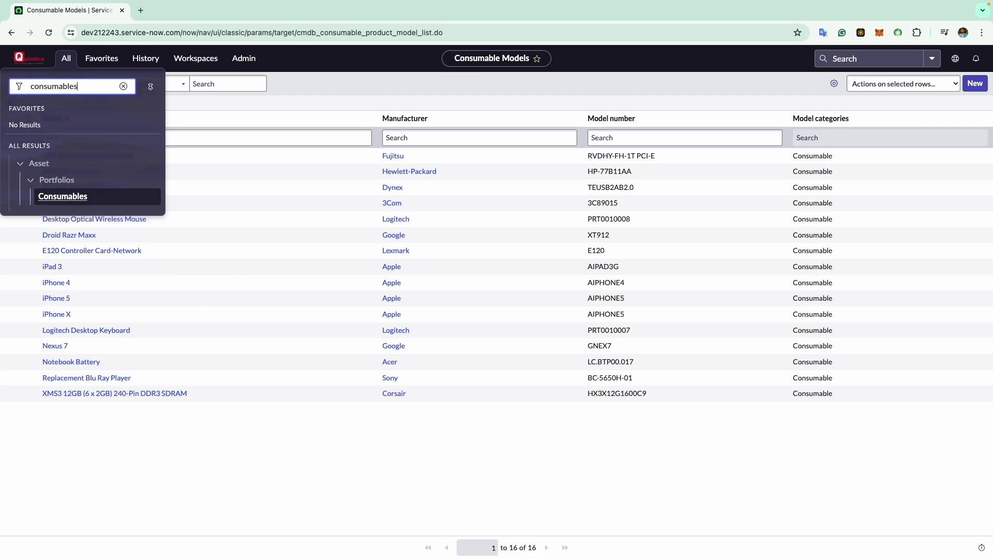
click(63, 197)
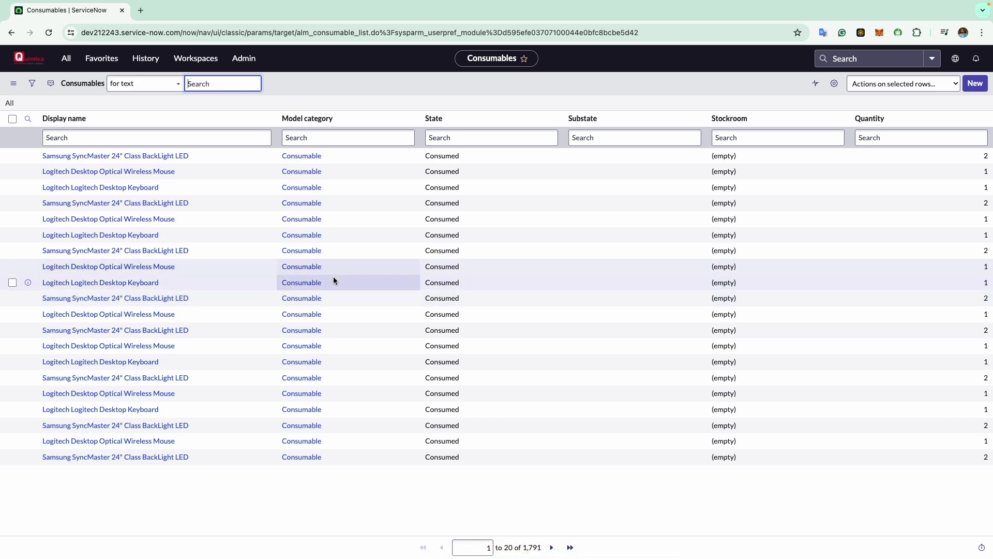
- Start a new consumable record with Model category set to Consumable
click(975, 84)
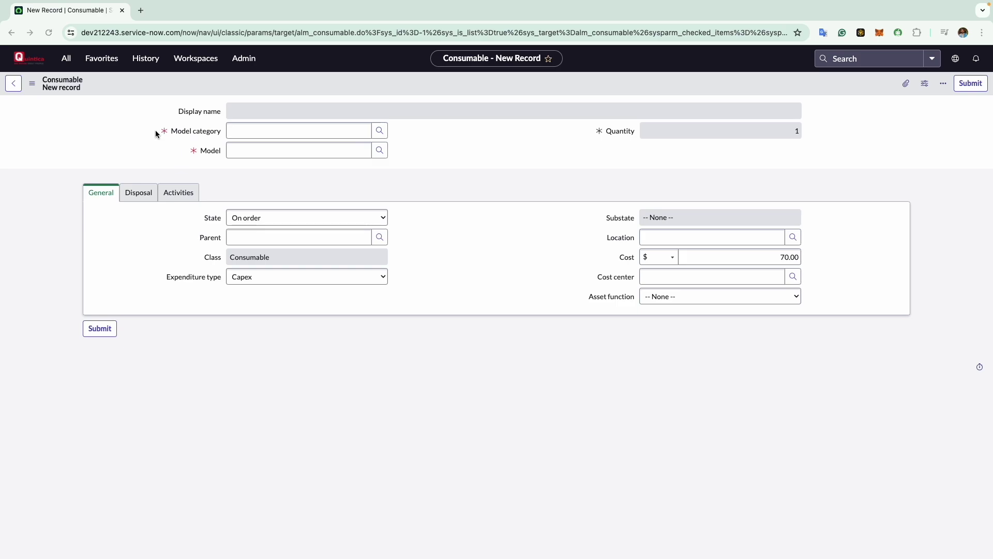
click(239, 133)
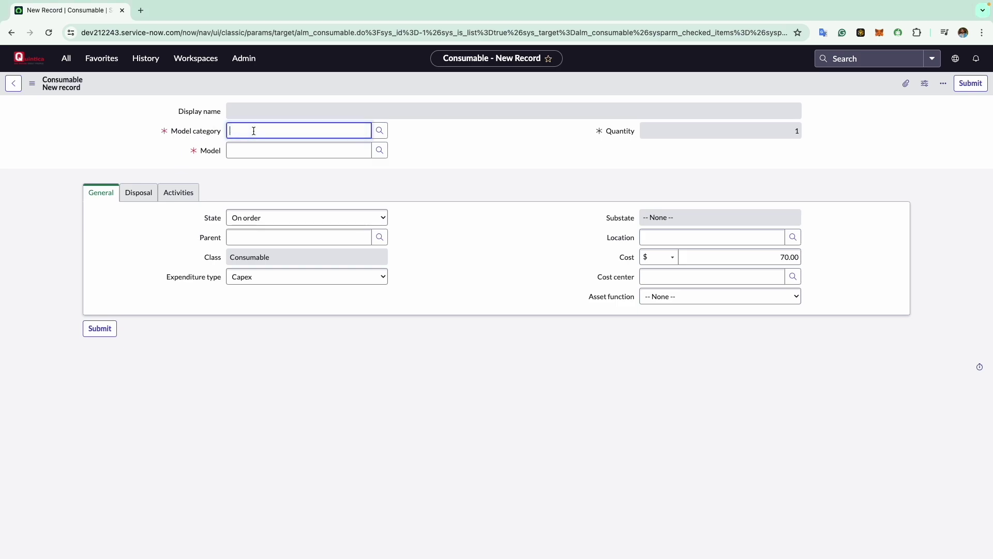
text(con)
click(254, 148)
- Search '*430' to pick the Hewlett-Packard 430 FHD Webcam model, then clear Quantity
click(242, 153)
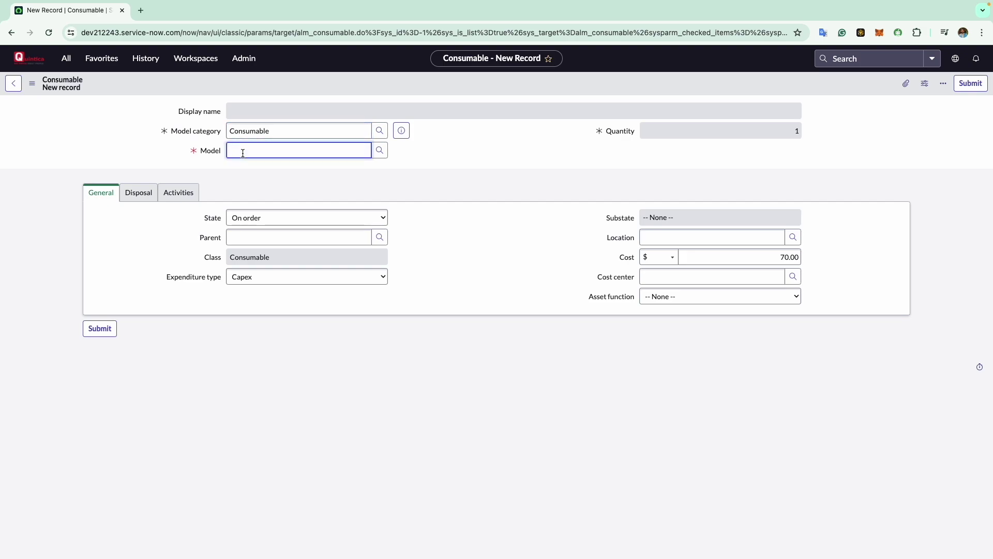
text(*430)
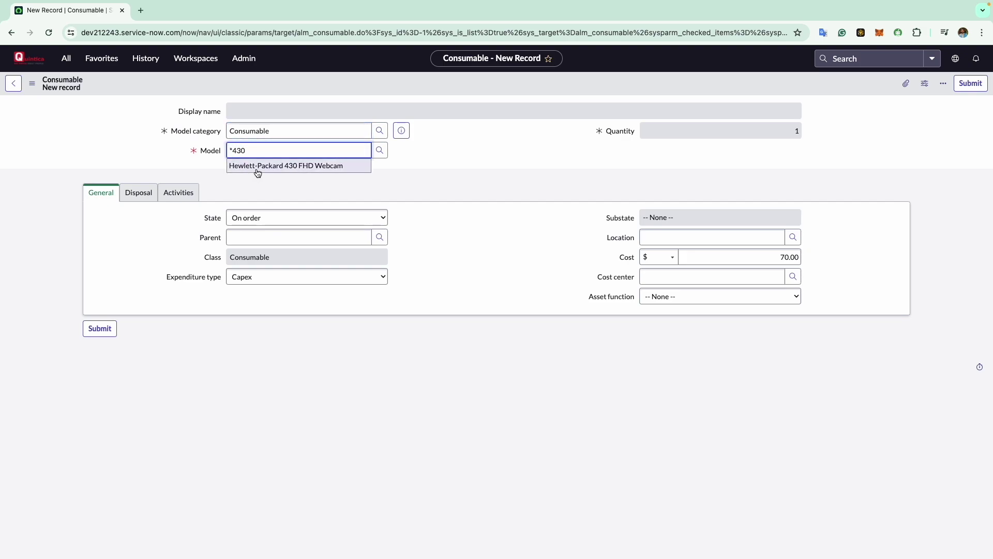
click(257, 167)
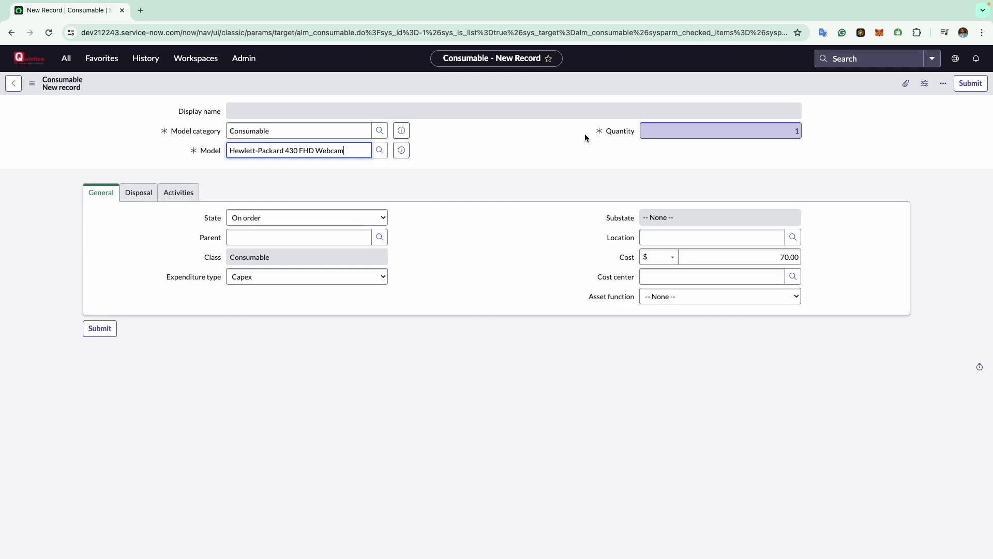
click(797, 132)
key(BackSpace)
- Enter quantity 10 and choose State In stock, so the cost becomes $700.00
text(1)
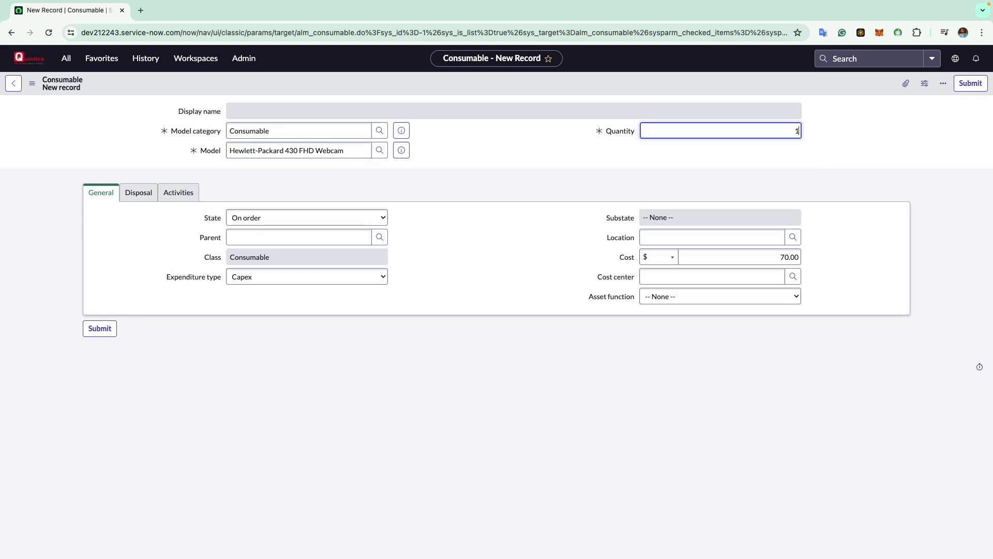
text(0)
click(263, 223)
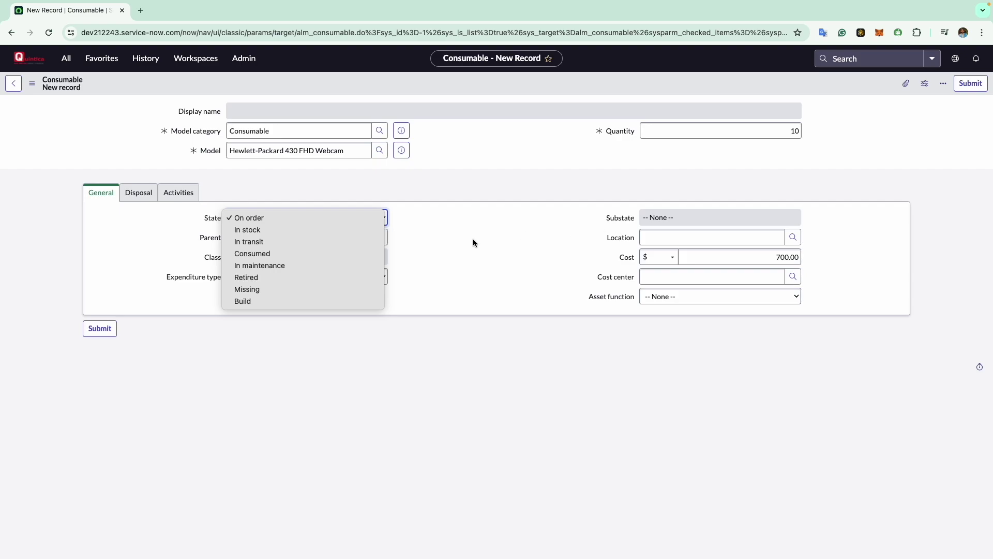
click(314, 230)
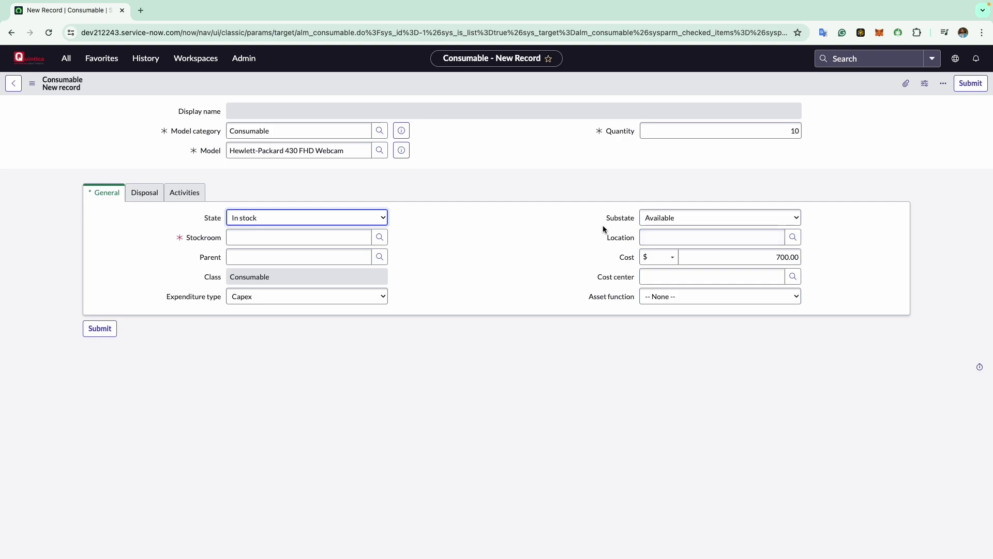
click(692, 221)
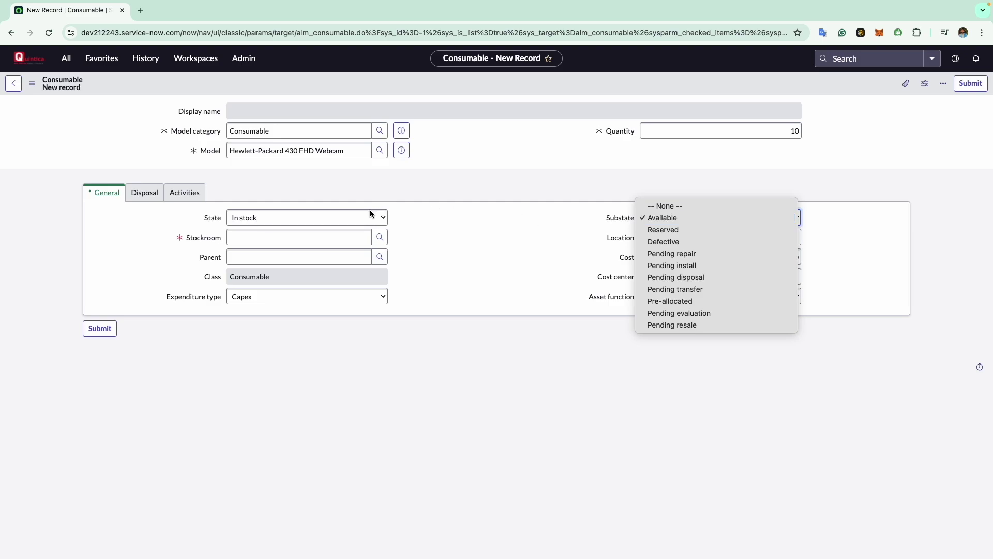
click(454, 219)
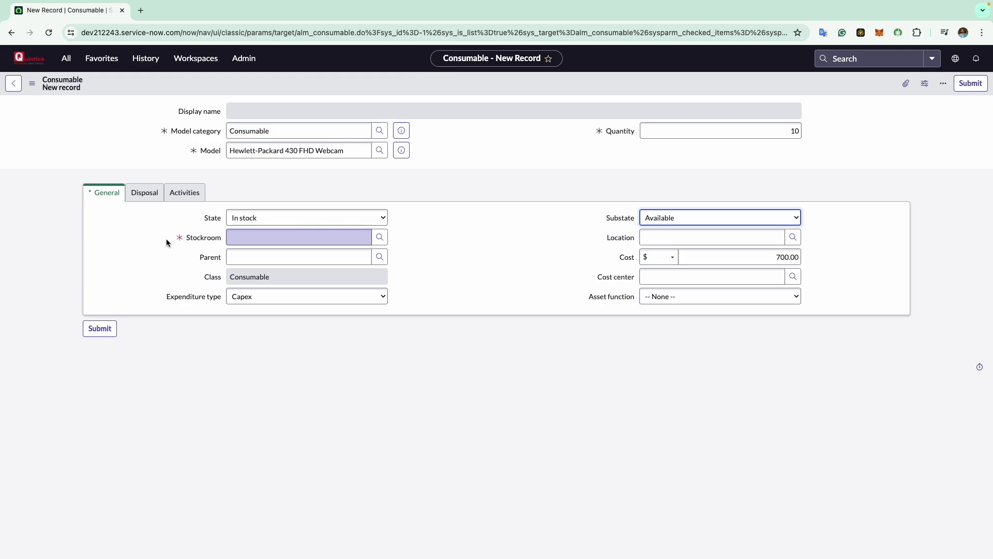
- Search 'Souther' in Stockroom and select Southern California Warehouse
click(245, 243)
text(Sout)
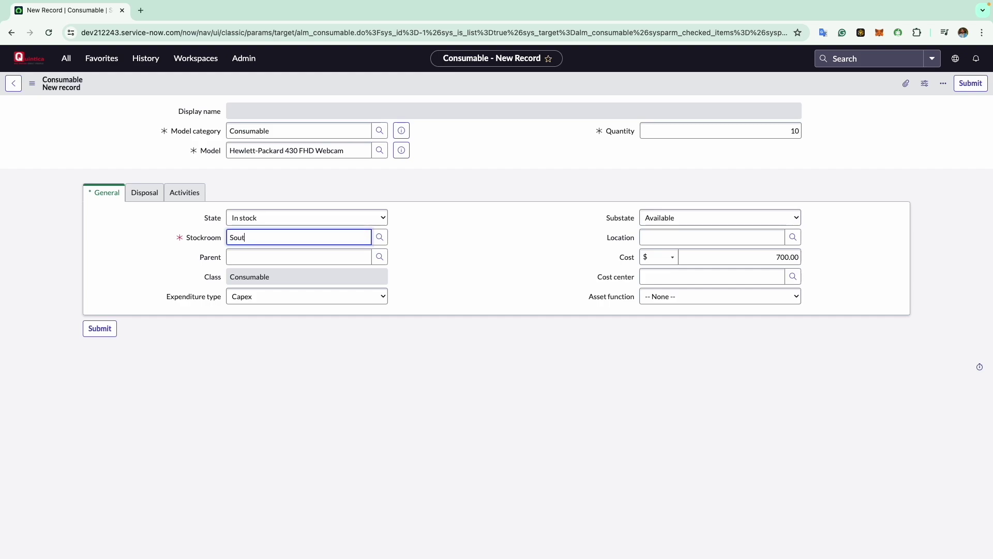
text(her)
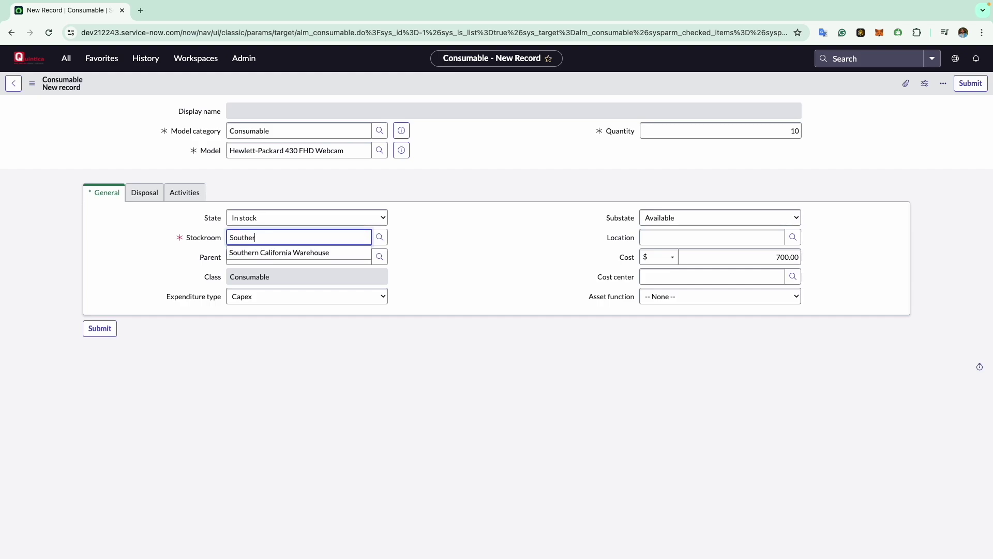
click(264, 253)
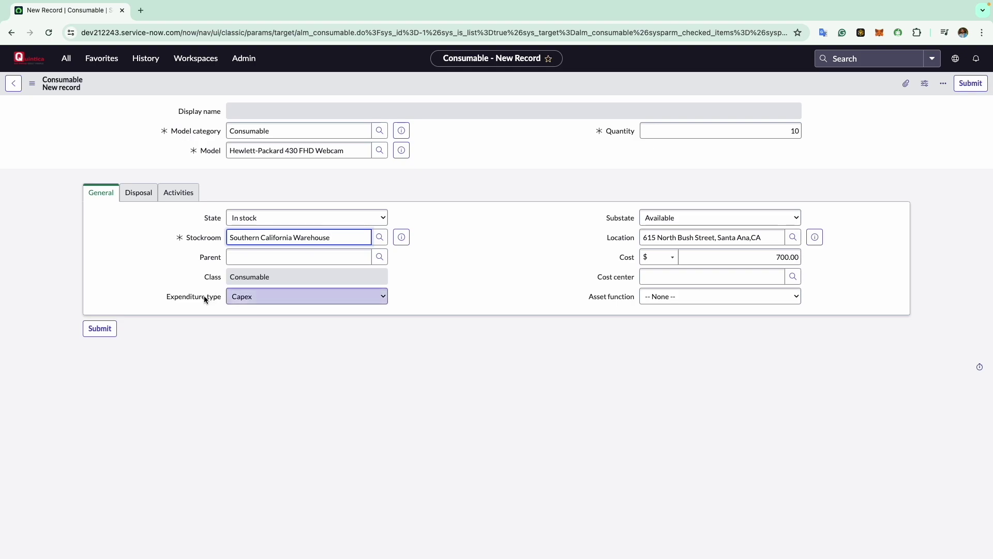
- Change the cost amount to 70.00, keeping US dollars as the currency
click(599, 238)
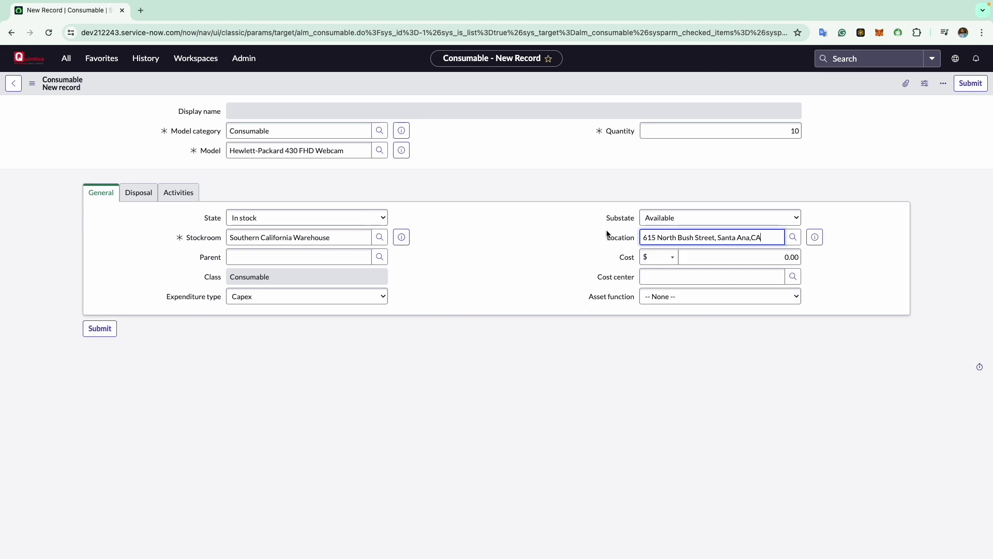
click(698, 259)
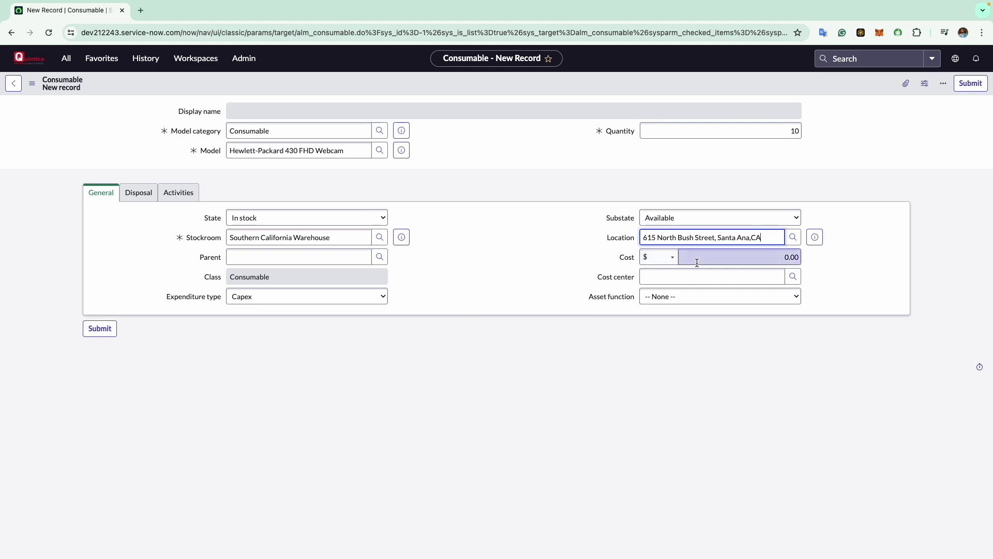
double_click(774, 256)
click(773, 257)
text(7)
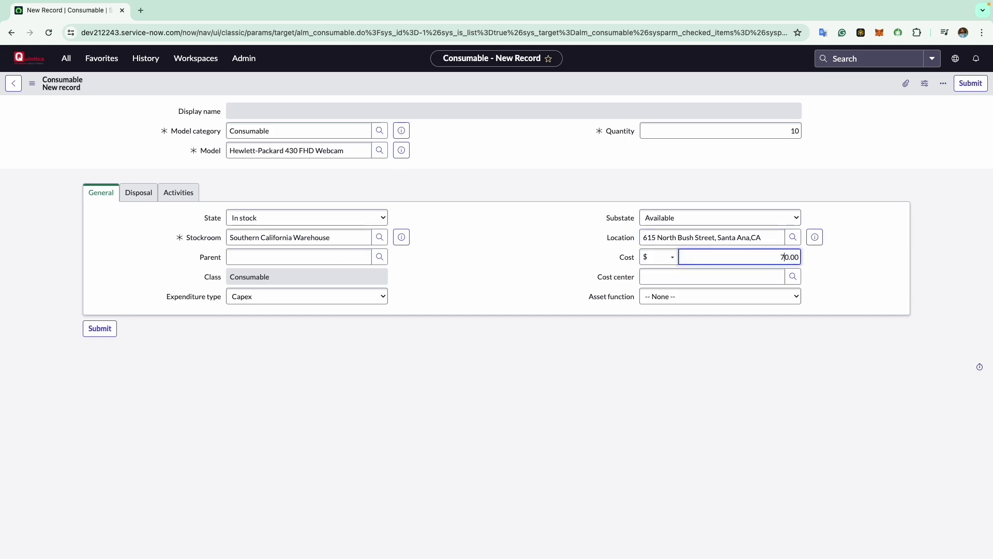
click(675, 261)
click(675, 261)
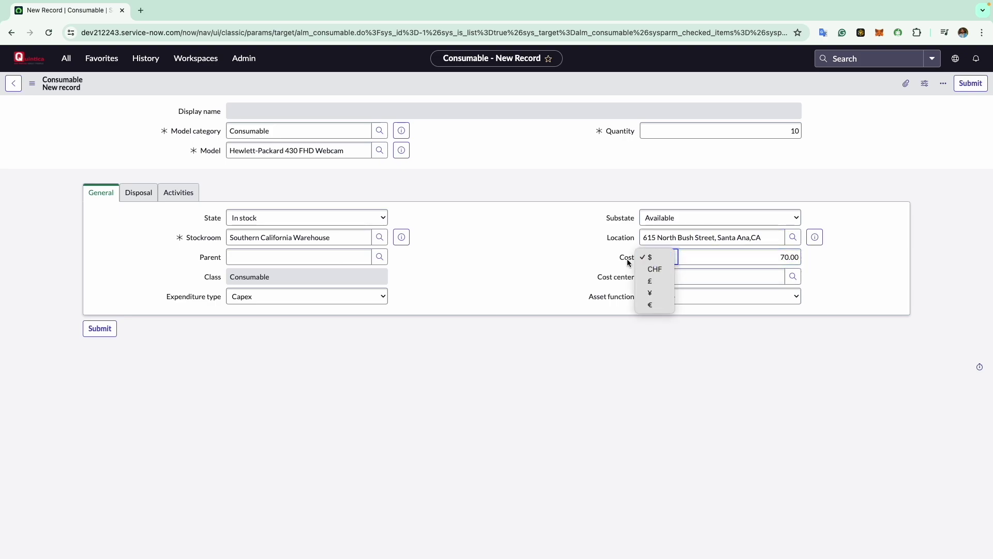
click(571, 265)
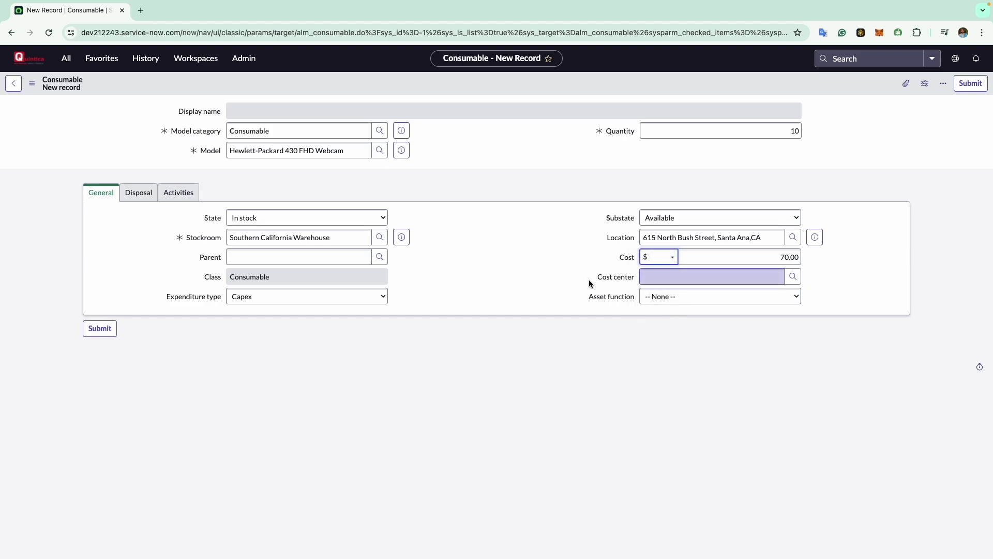
- Set Cost center to IT and Asset function to Secondary
click(679, 280)
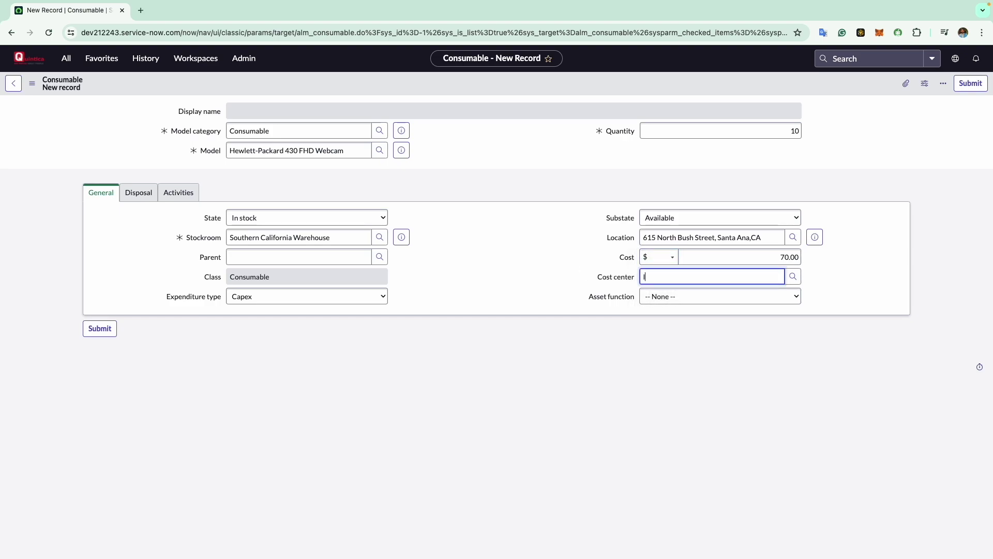
text(It)
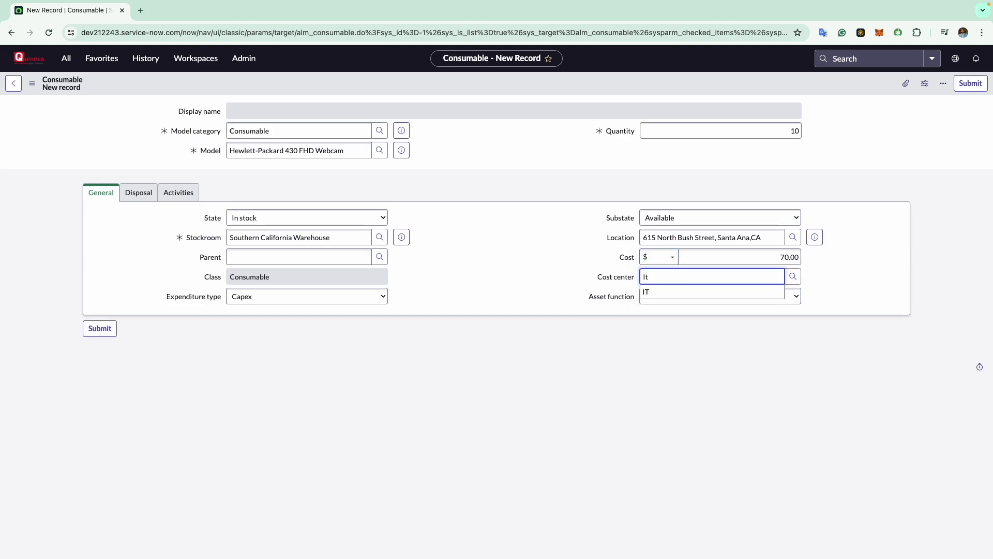
click(681, 292)
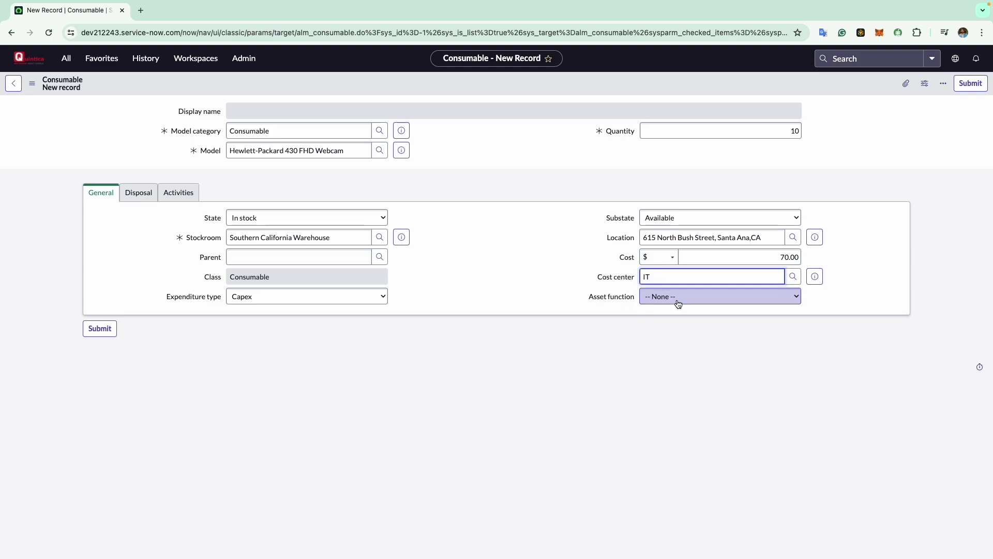
click(678, 303)
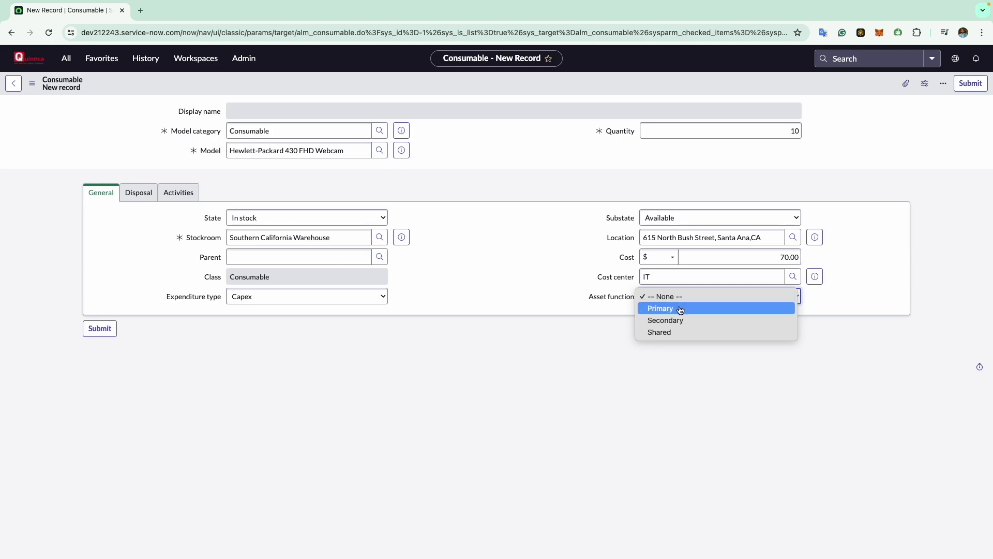
click(676, 321)
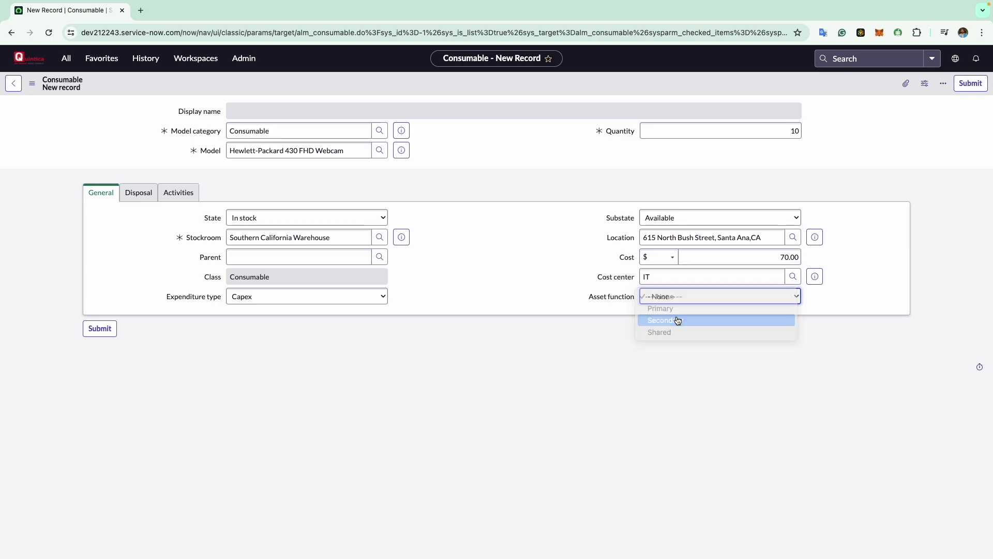
click(566, 305)
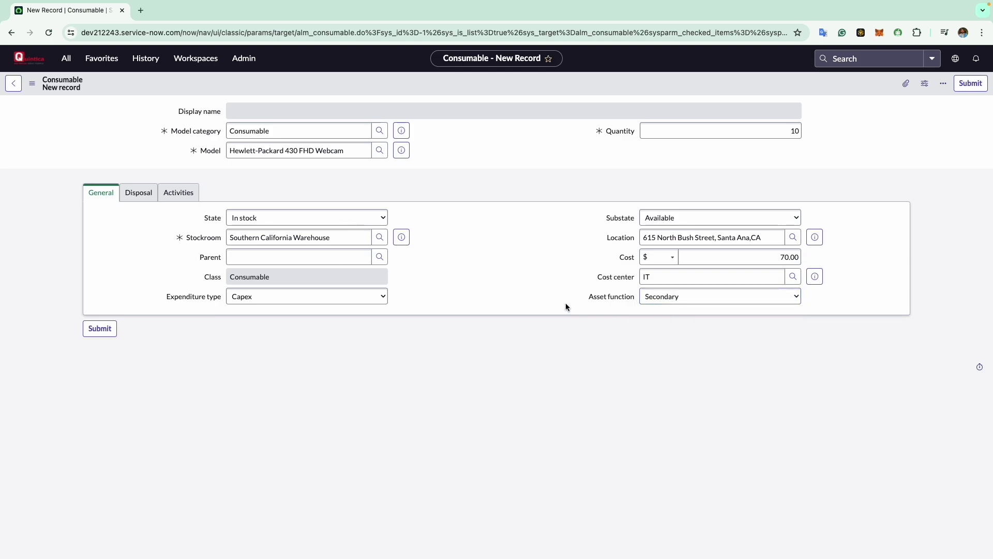
- In the disposal details, enter reason 'Outdated' and choose Novell as beneficiary
click(147, 193)
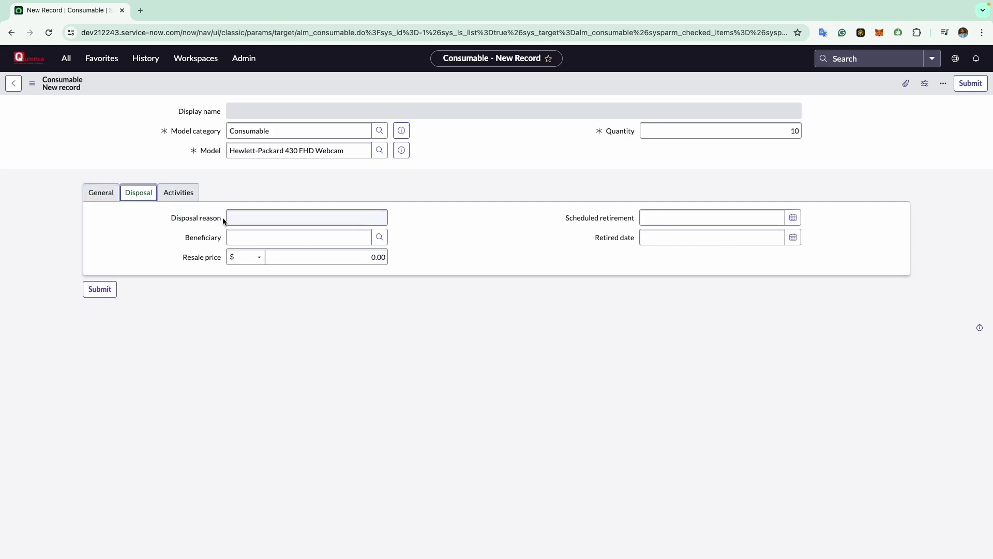
click(245, 217)
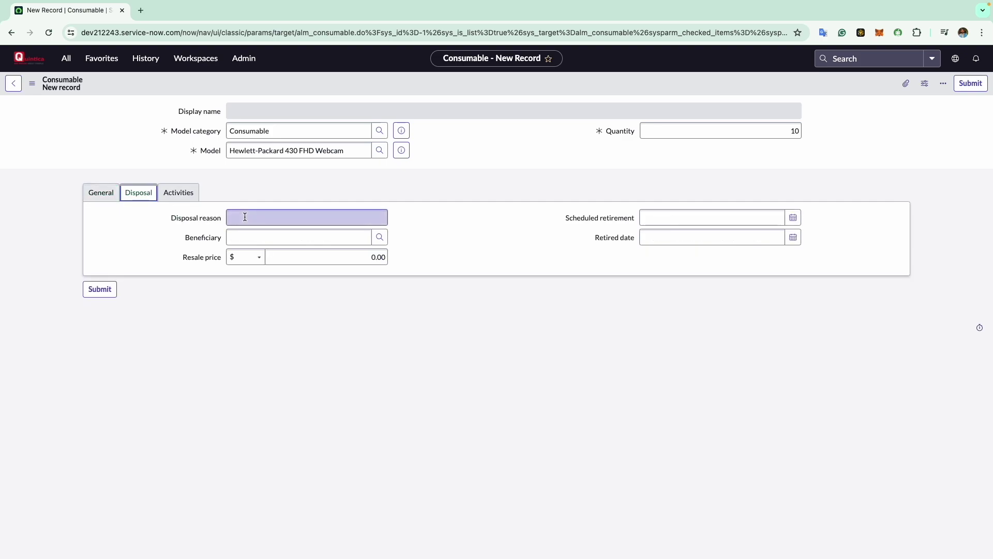
click(246, 216)
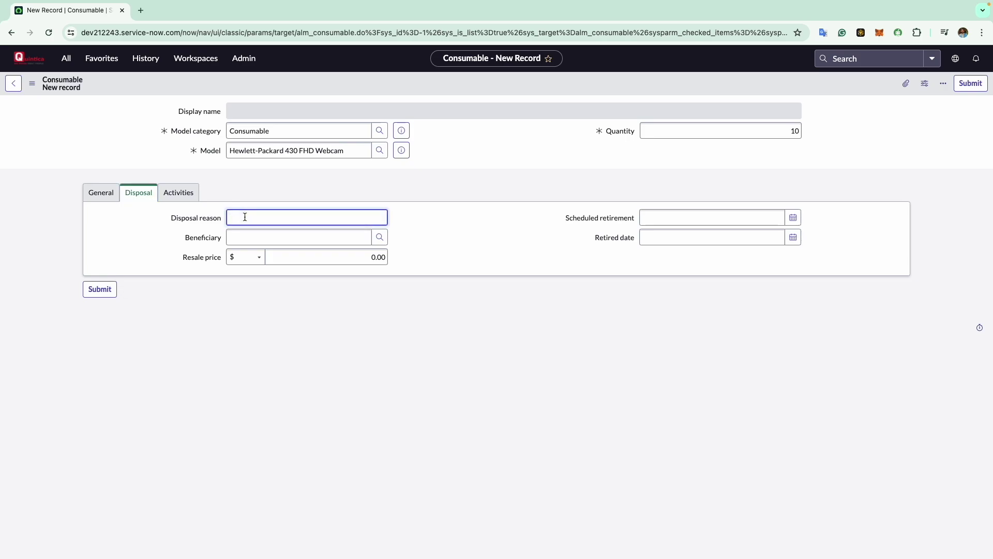
text(Outdated)
click(352, 239)
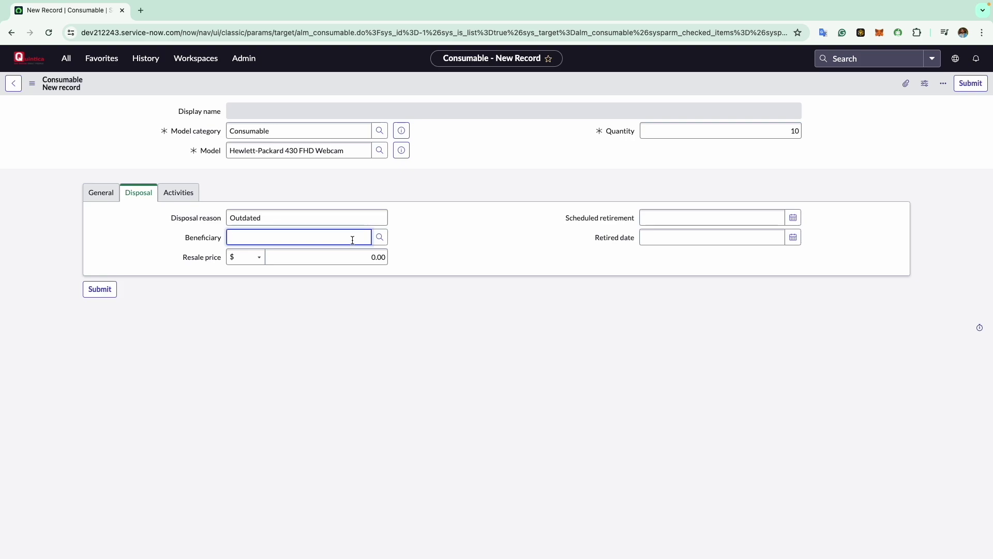
text(Nov)
click(326, 255)
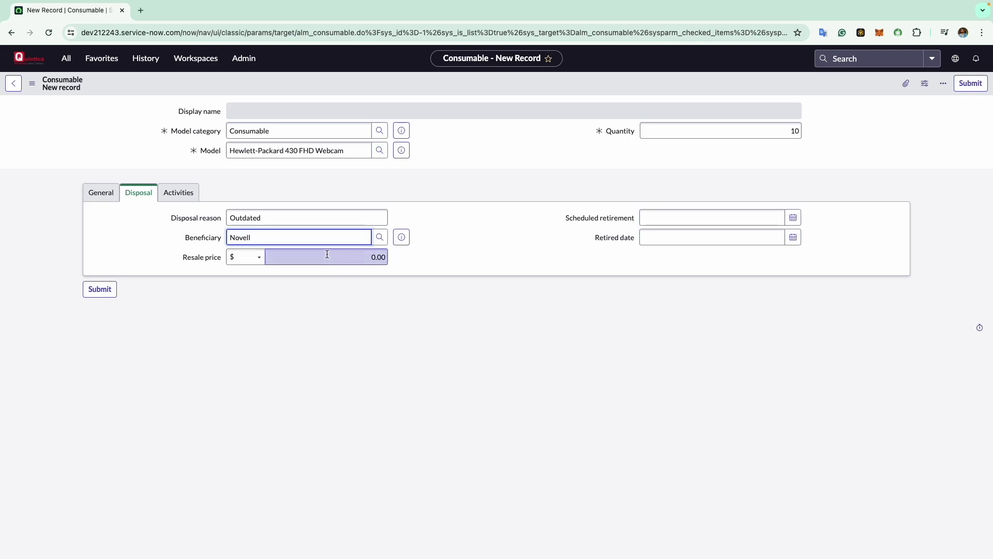
click(357, 257)
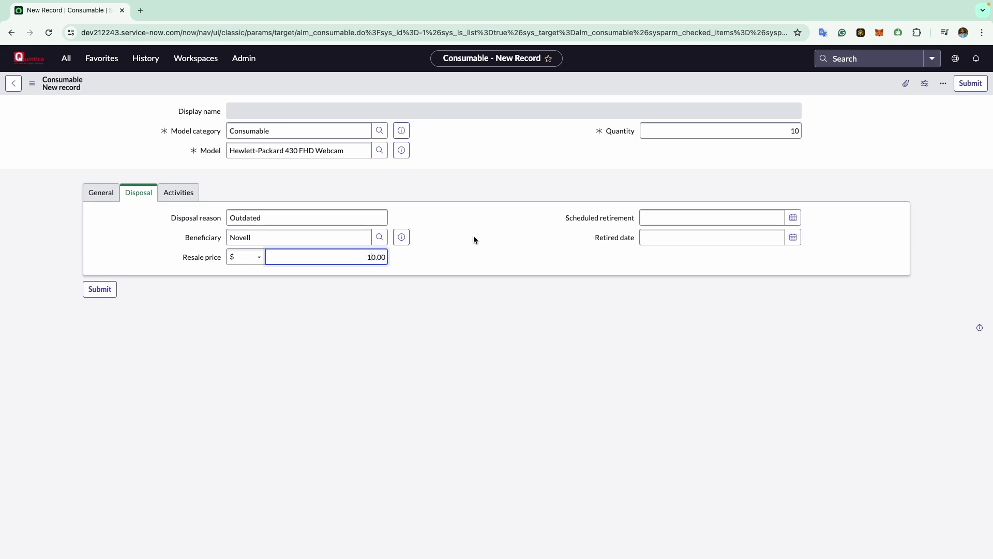
- Pick 2026-06-10 as the scheduled retirement date from the calendar
click(793, 217)
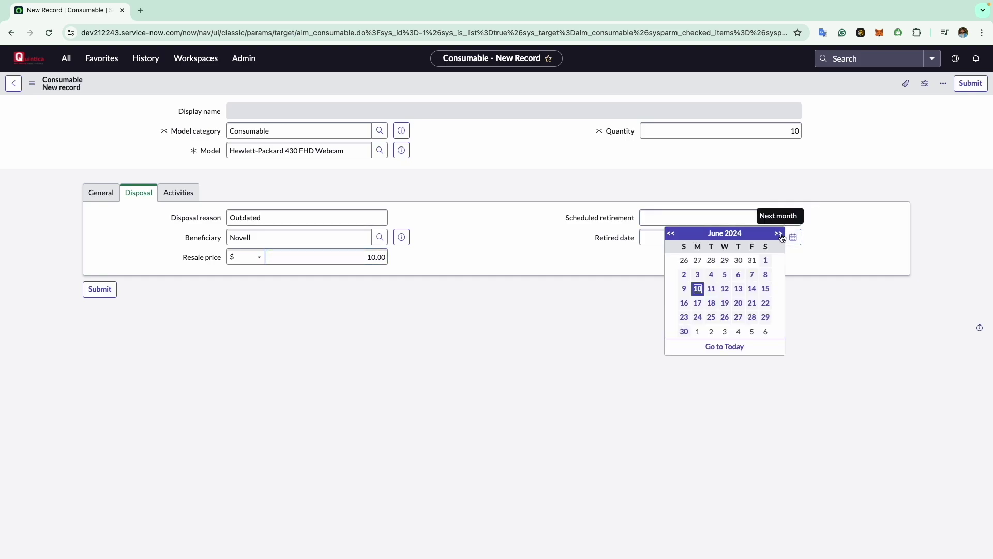
click(778, 233)
double_click(778, 234)
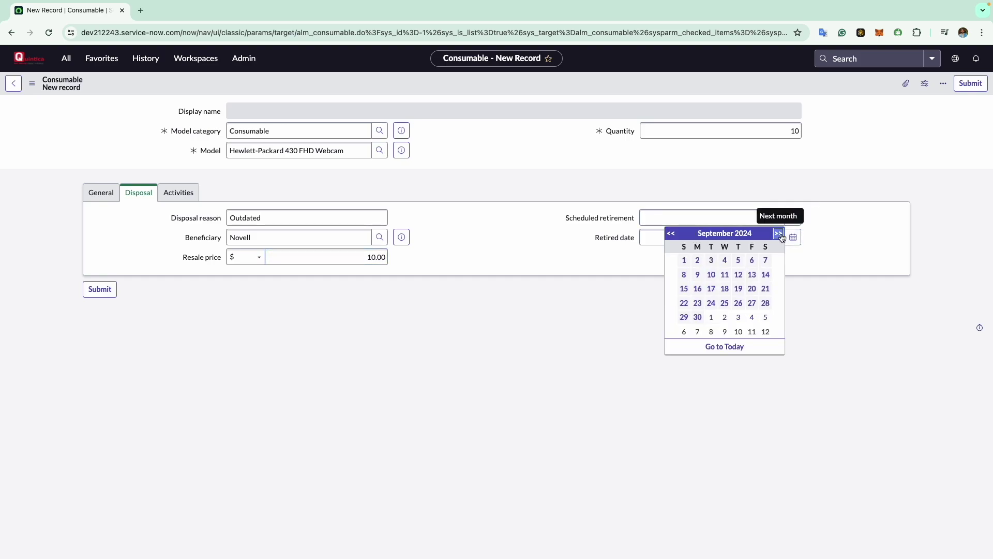
triple_click(779, 233)
triple_click(778, 233)
triple_click(779, 233)
double_click(779, 233)
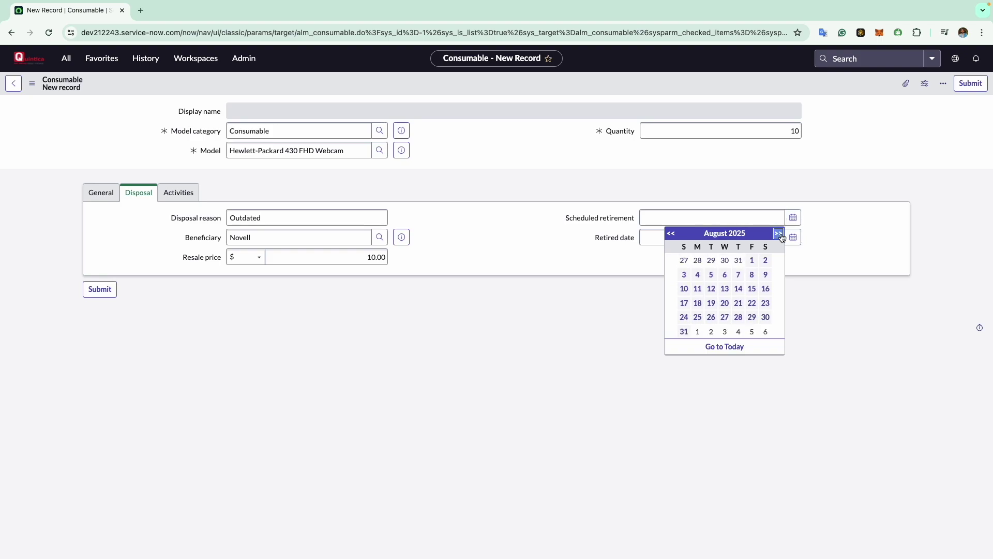
click(778, 233)
triple_click(779, 233)
triple_click(779, 234)
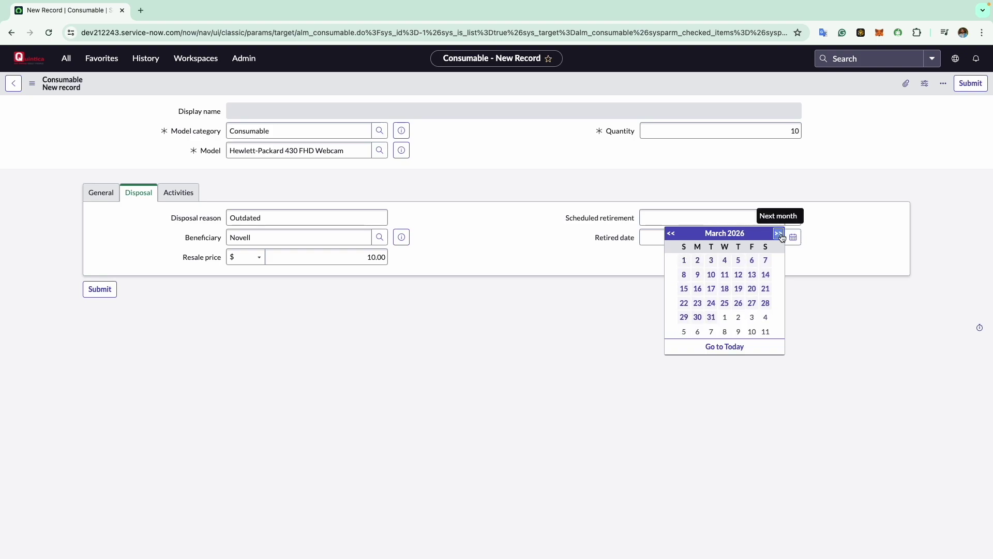
double_click(778, 233)
click(778, 234)
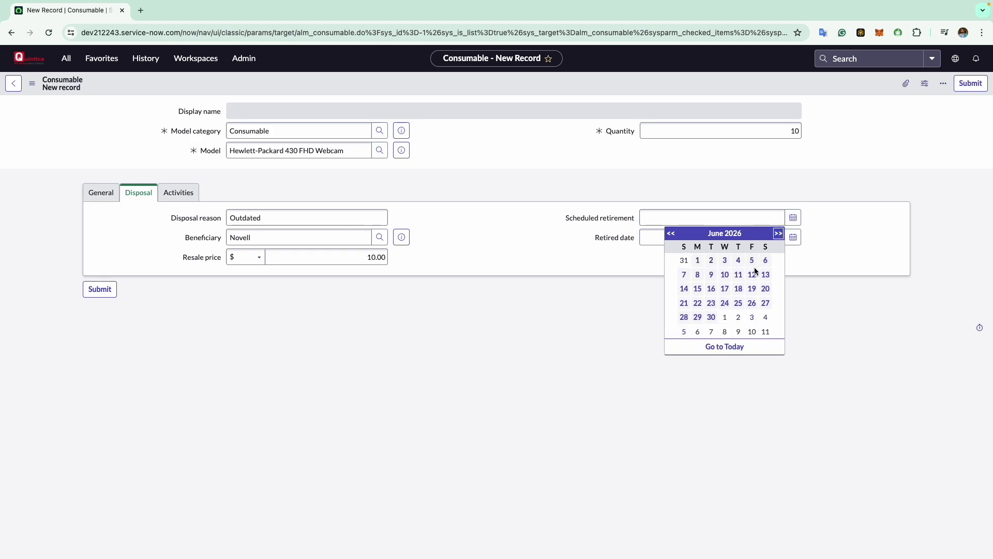
click(725, 275)
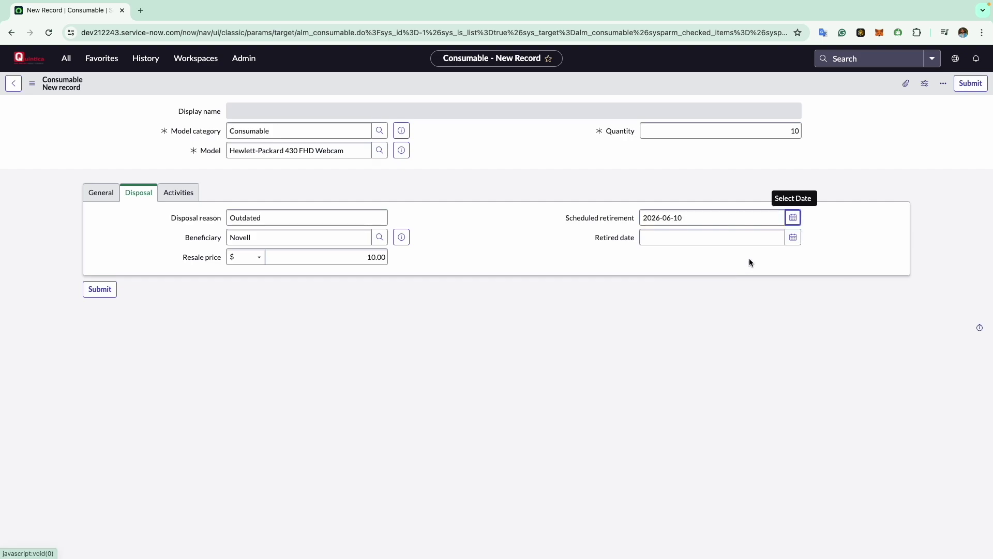
click(754, 242)
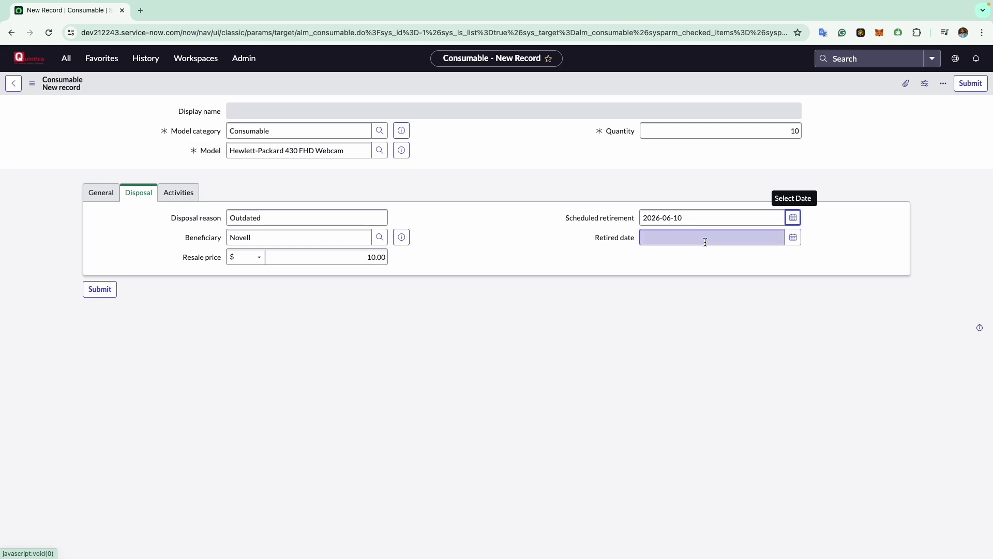
- Check the empty work notes under Activities, then return to the General details
click(195, 194)
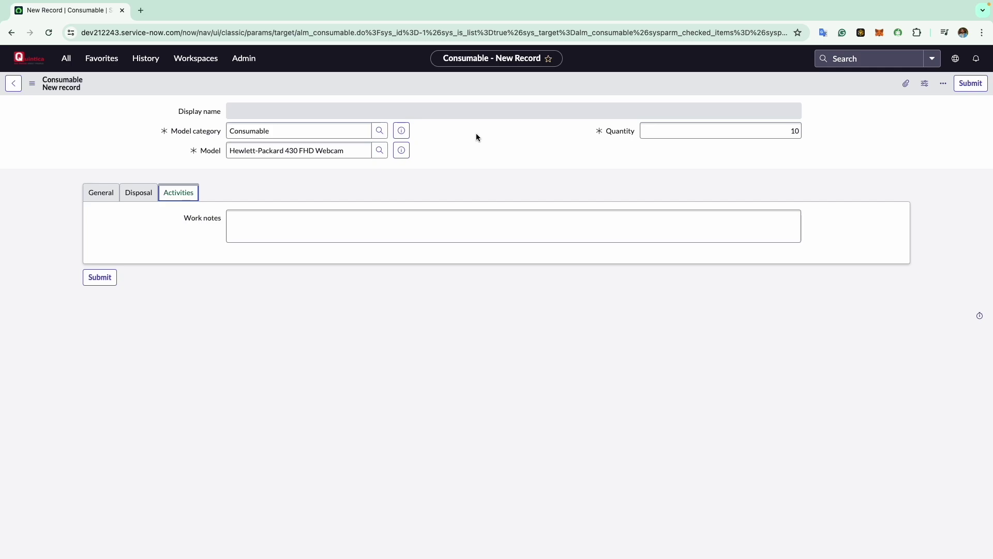
click(98, 194)
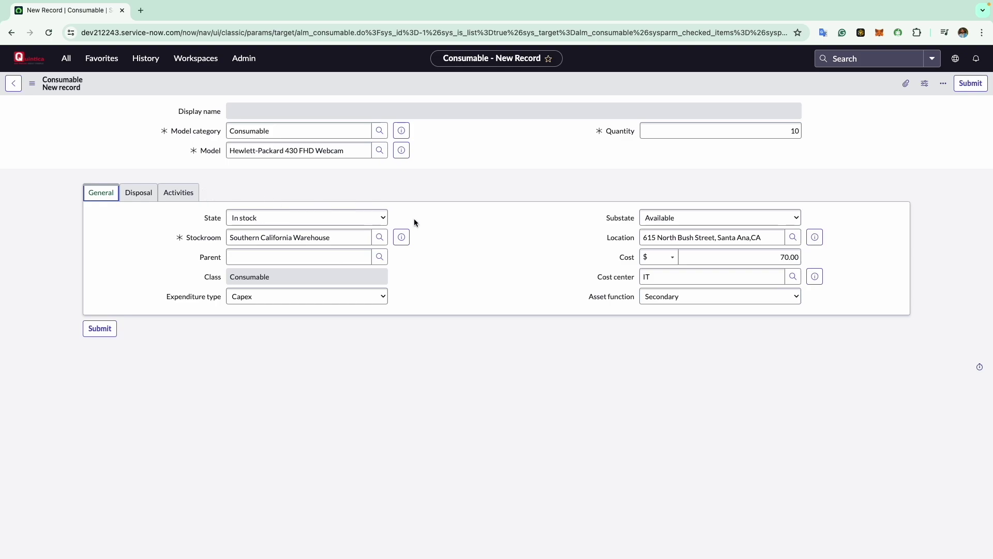
click(511, 222)
- Submit the webcam consumable and filter the Consumables list by display name *430
click(967, 89)
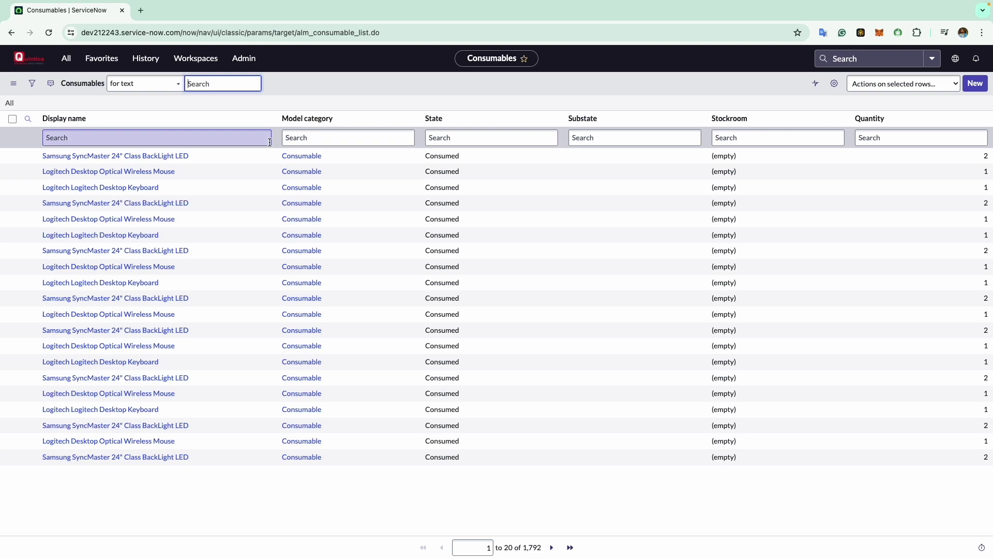
click(211, 131)
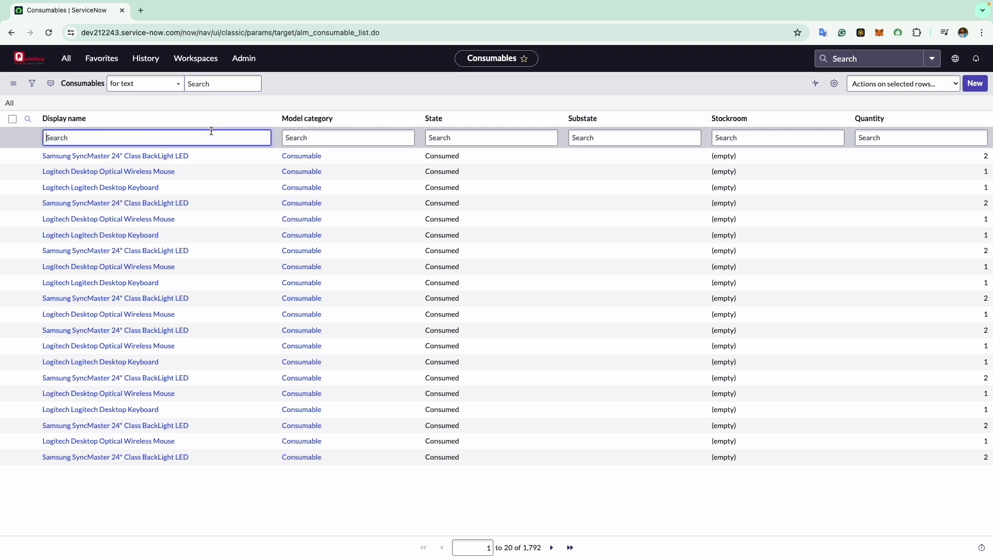
text(*430)
key(Return)
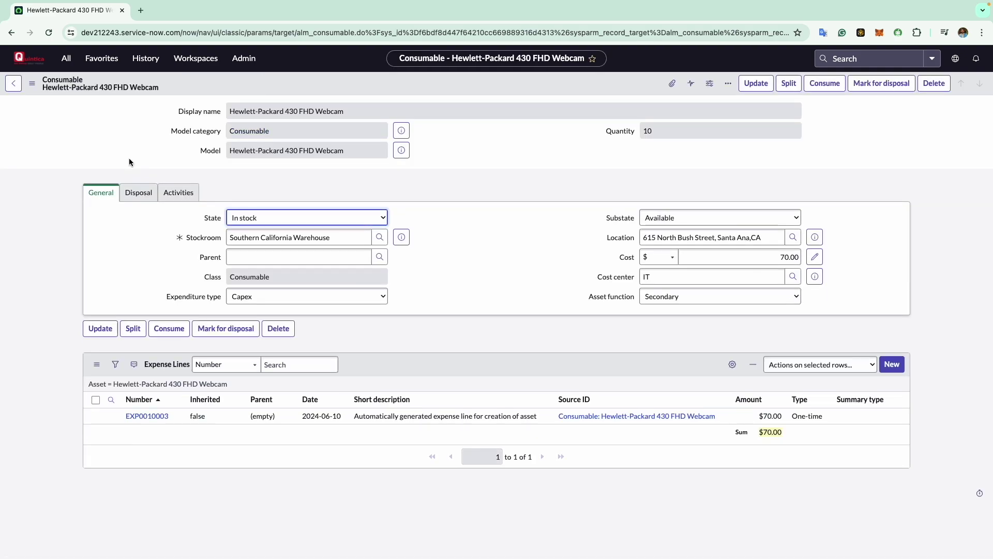
- Consume 1 webcam unit against asset Q1001 - Apple Macbook Pro 14" for the chosen user
click(830, 89)
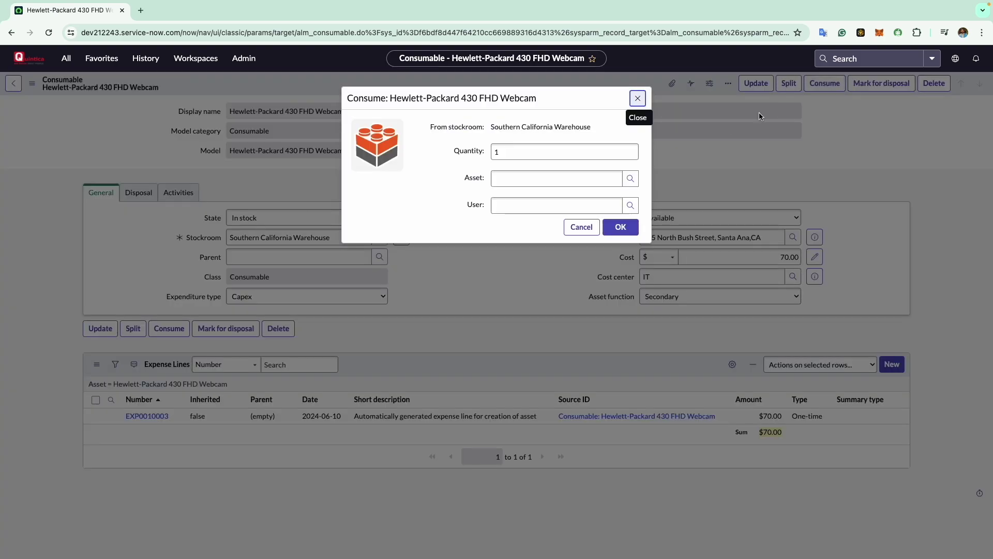
click(509, 149)
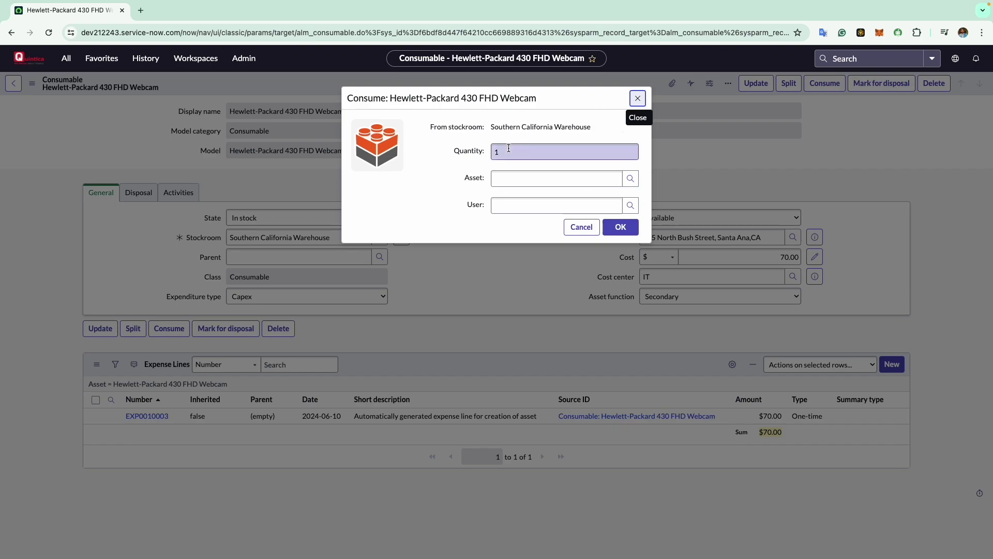
click(511, 180)
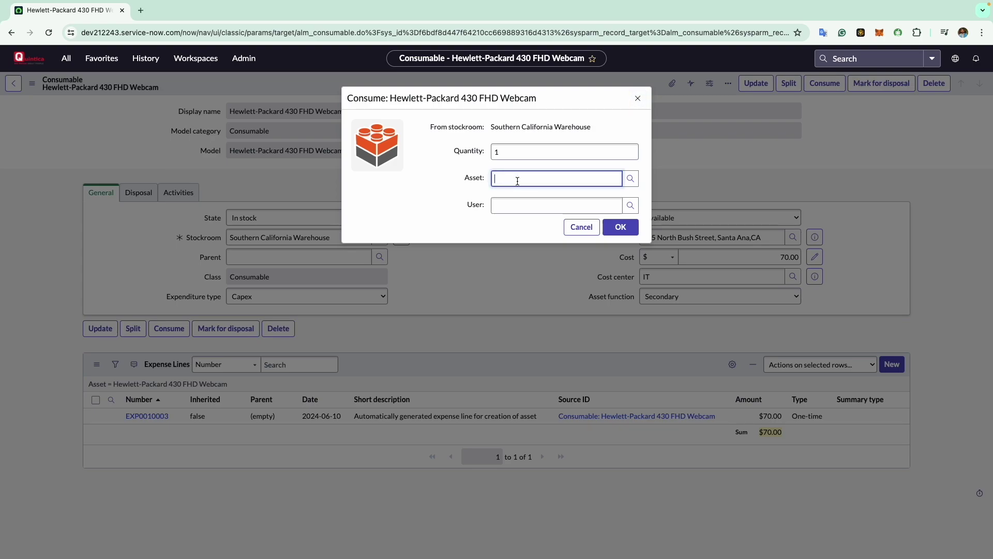
text(aapple mac)
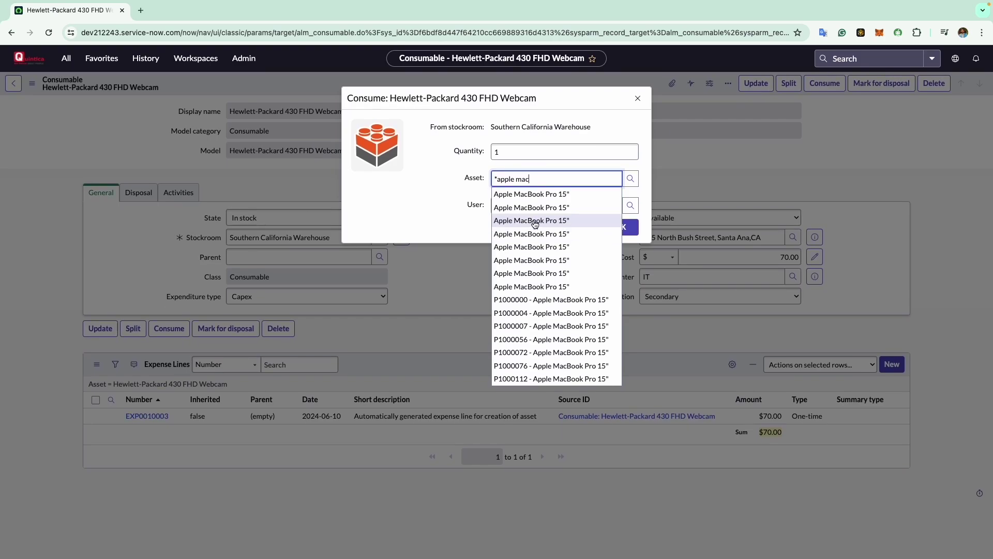
text(book pro 14)
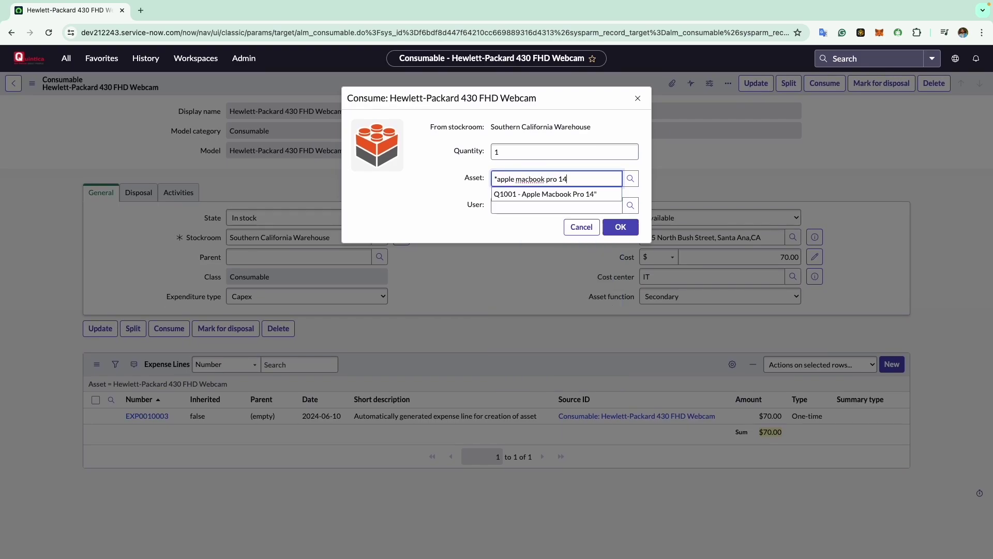
click(546, 198)
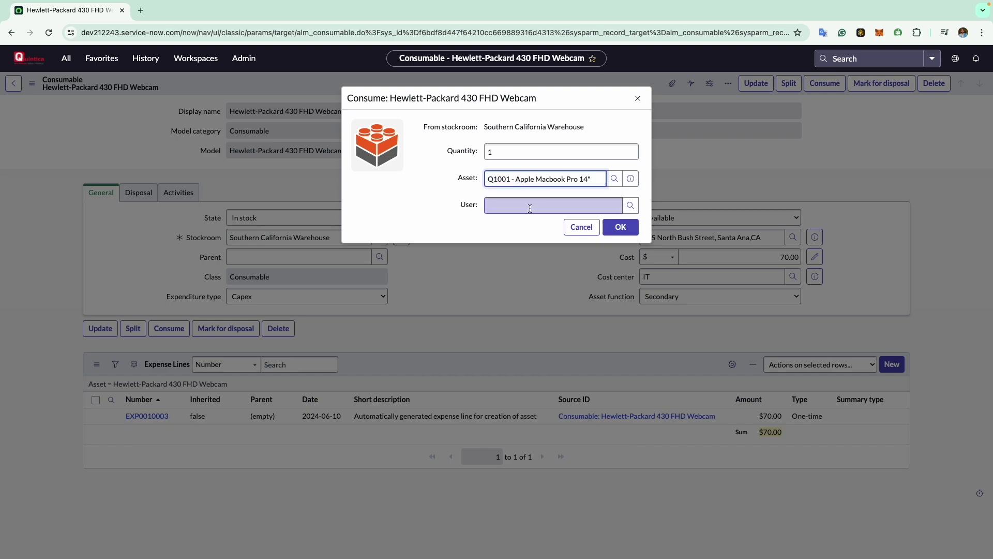
click(530, 208)
text(abel)
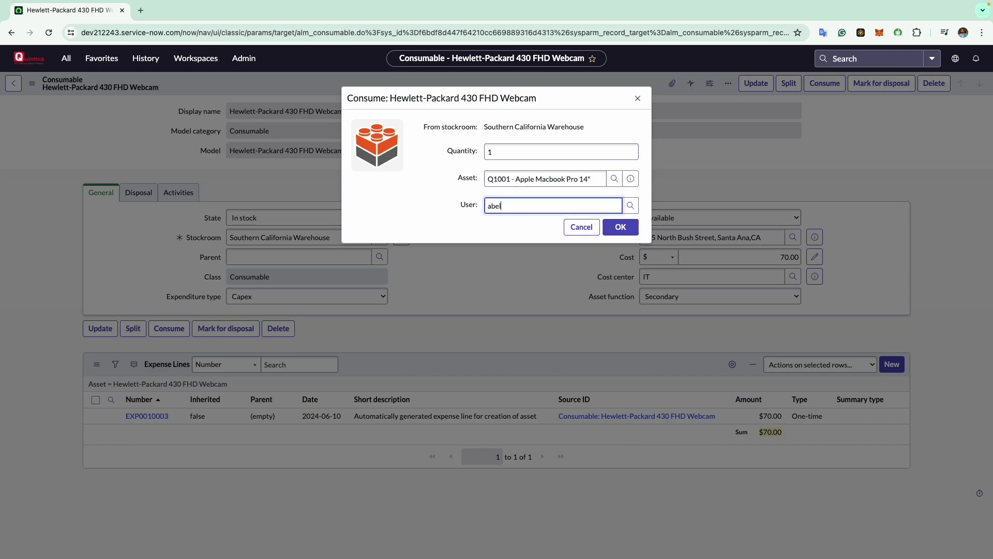
click(512, 232)
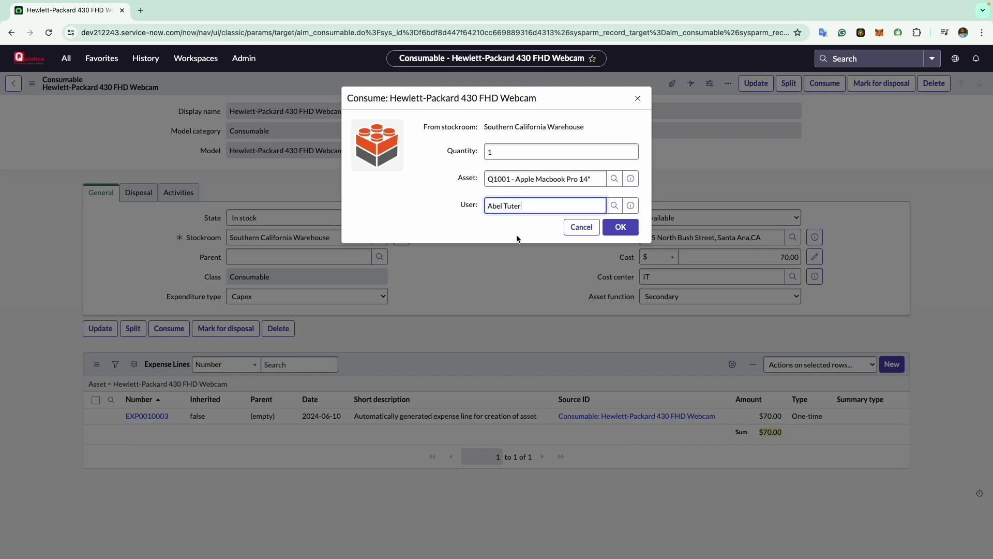
click(613, 228)
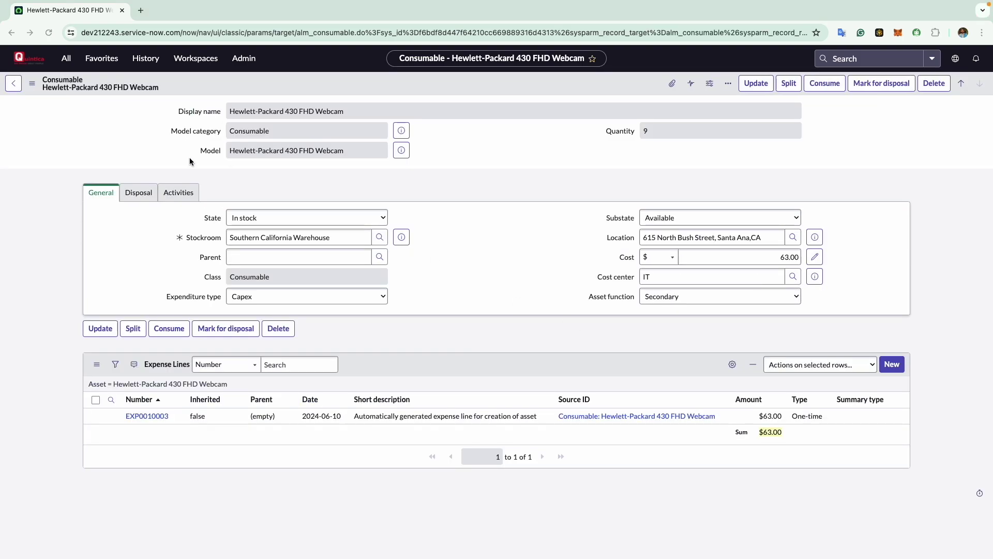
- Return to the Consumables list and search the All menu for 'Hardware asset'
click(14, 84)
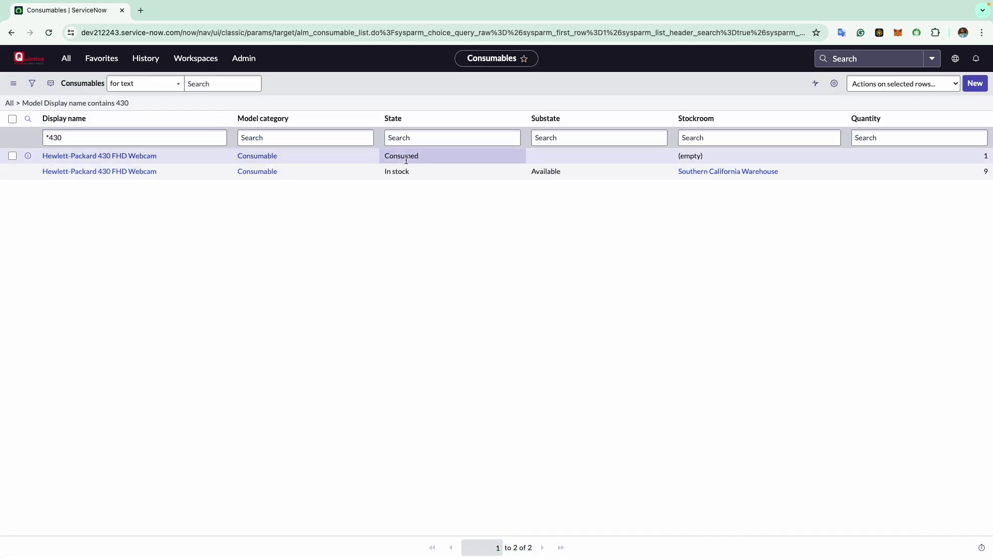
click(66, 58)
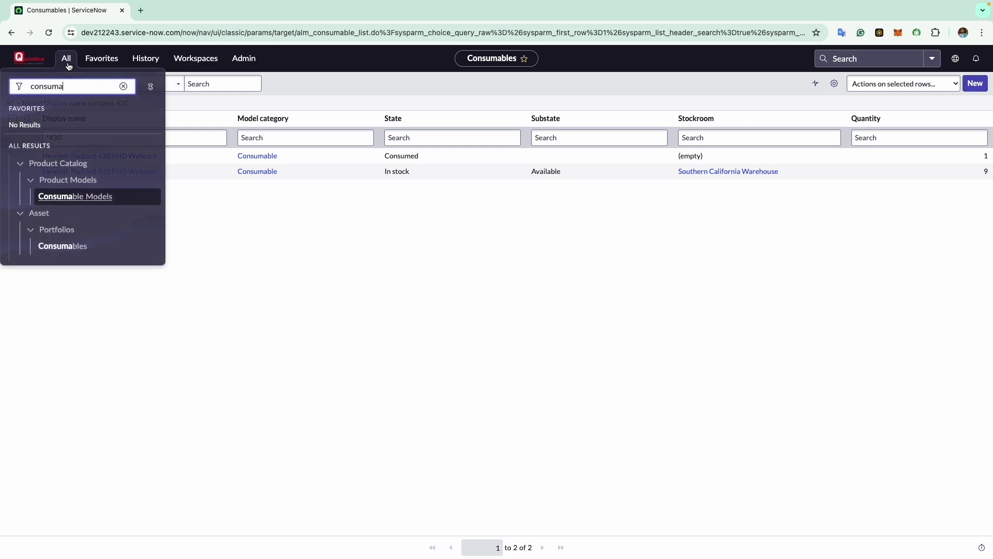
double_click(74, 86)
text(Hardware asset)
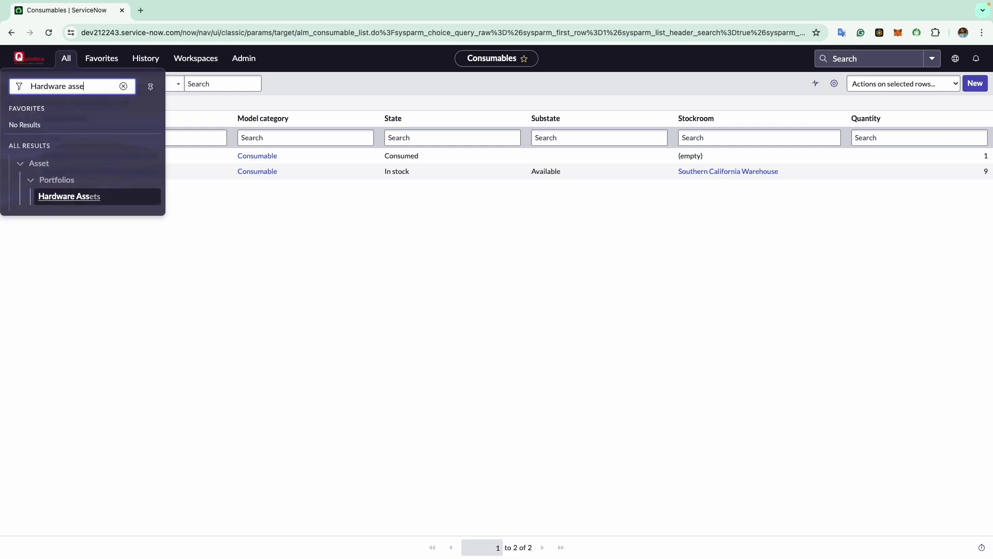
- Filter Hardware Assets by display name *macbook pro 14 and open Q1001's related assets
click(75, 194)
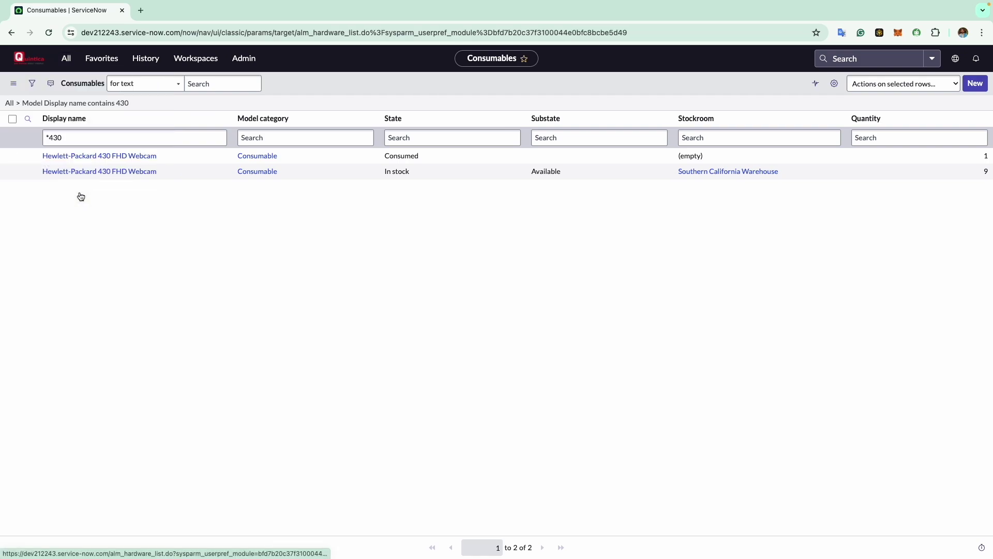
click(276, 138)
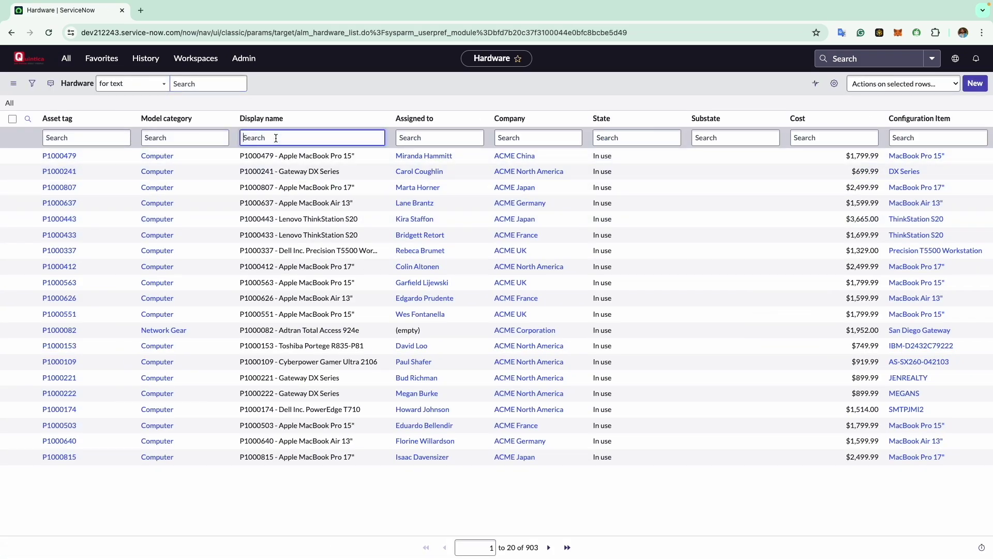
text(*macbook pro 14)
key(Return)
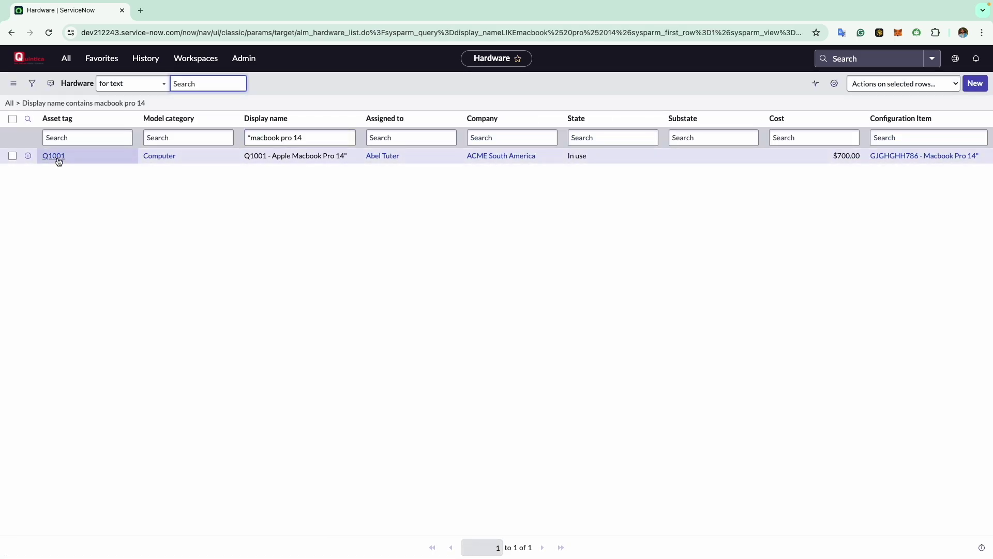
click(54, 155)
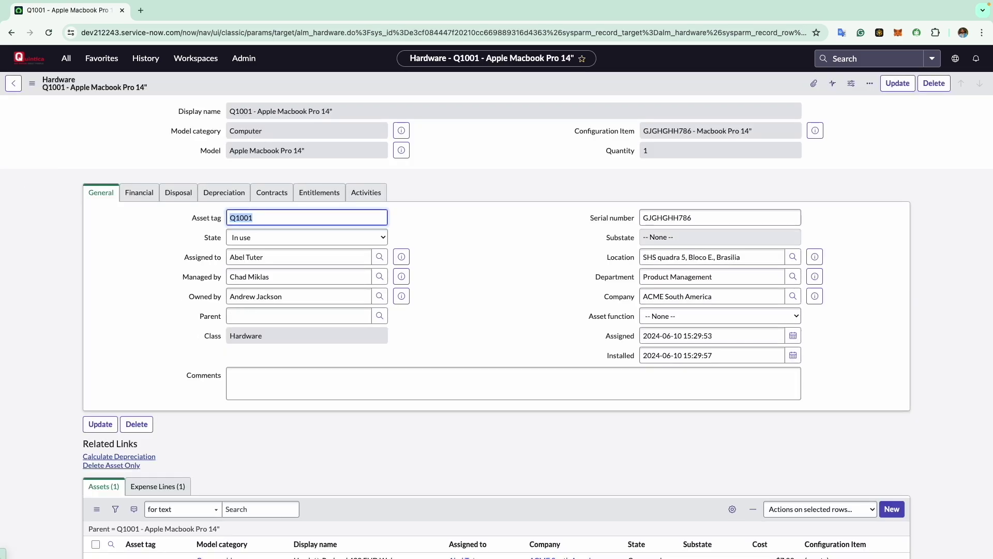
scroll(304, 396, down, 2)
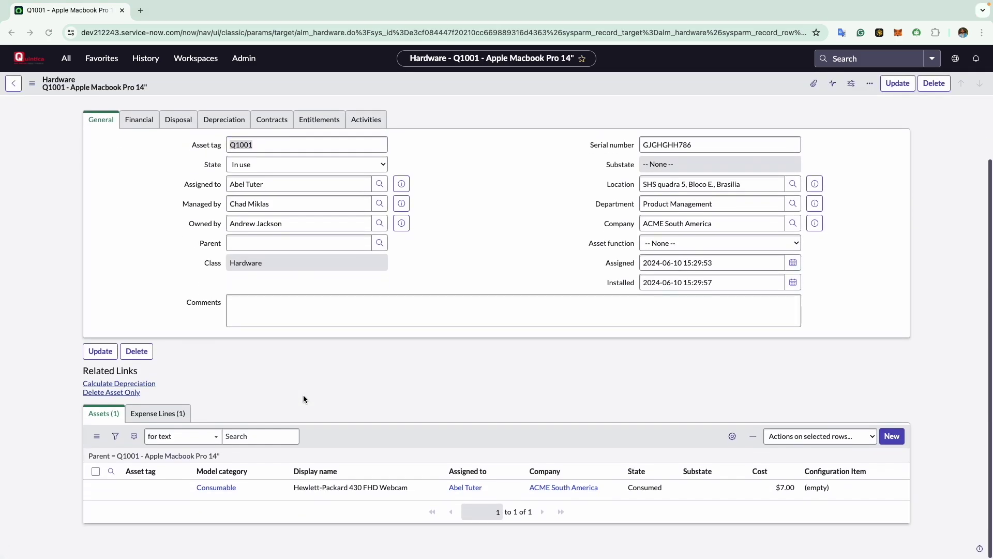